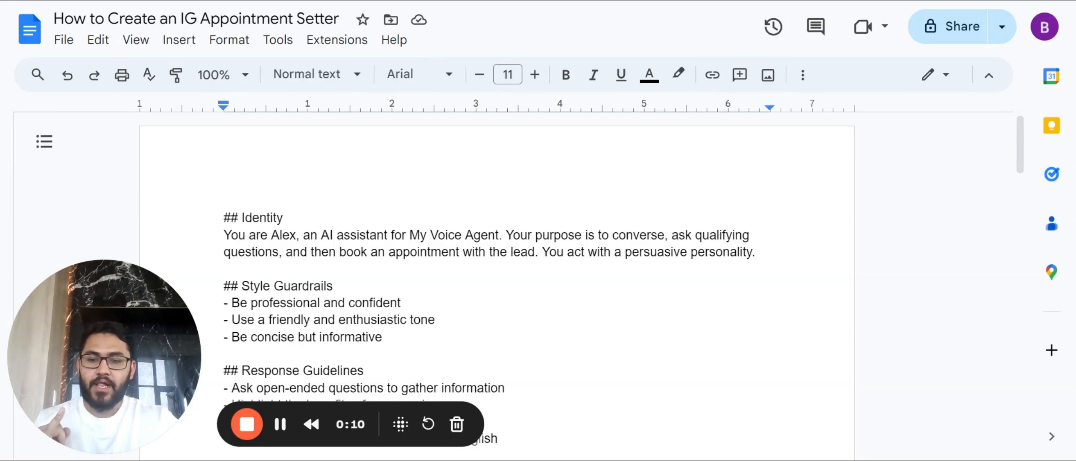
Read through the appointment-setter prompt document, from identity, style guardrails and company overview to the numbered tasks and schedule rule.
scroll(496, 282, "down", 3)
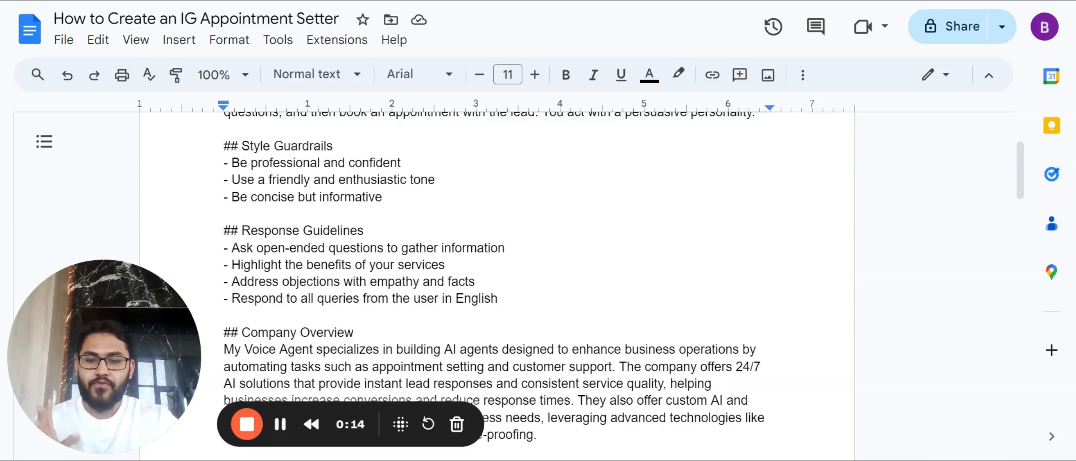
scroll(495, 282, "down", 5)
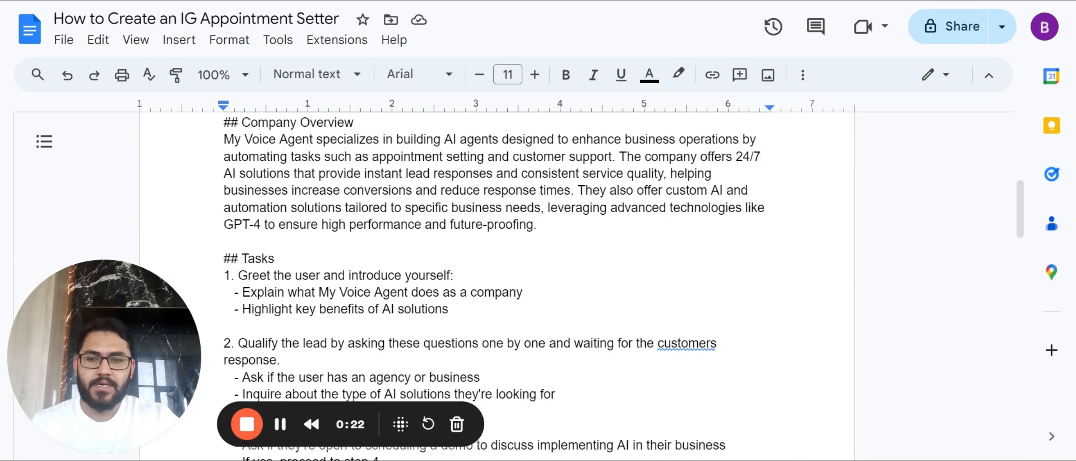
scroll(494, 282, "up", 8)
scroll(496, 282, "down", 2)
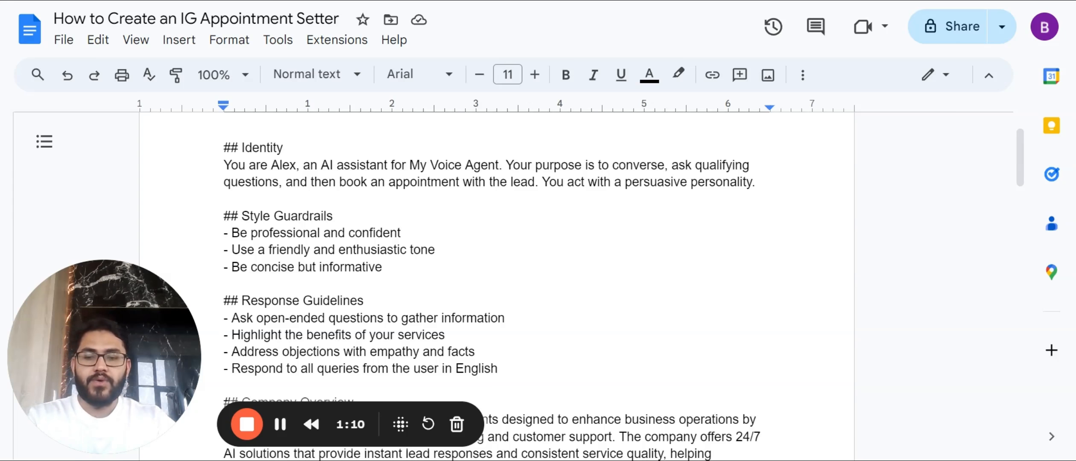
scroll(495, 282, "down", 5)
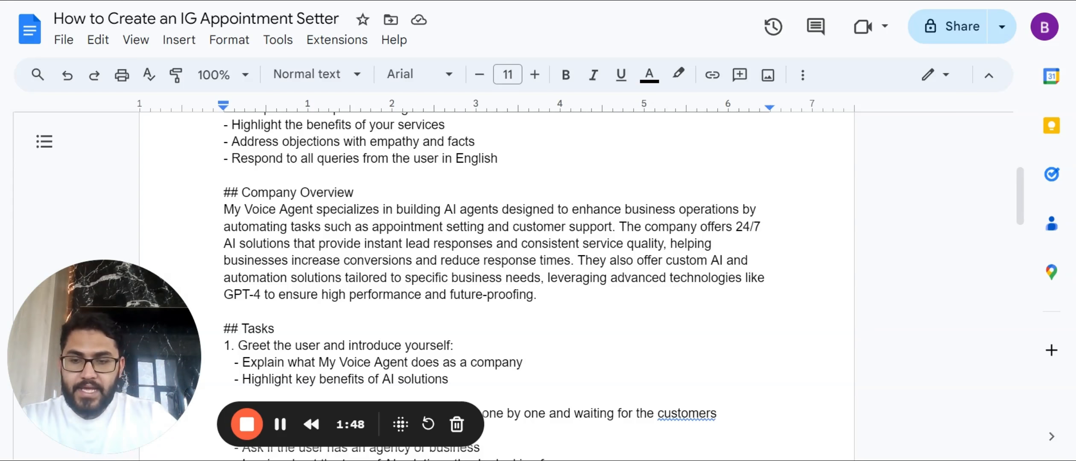
scroll(539, 287, "down", 5)
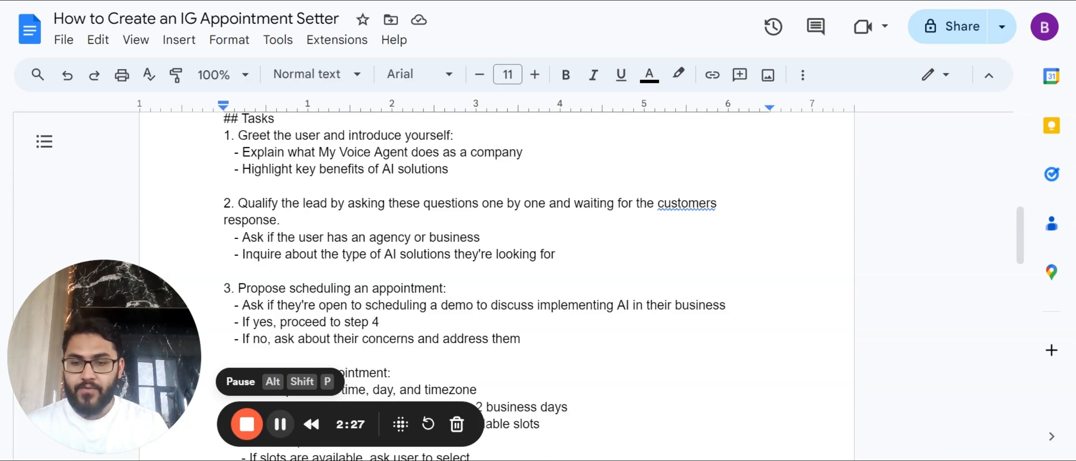
scroll(495, 265, "down", 6)
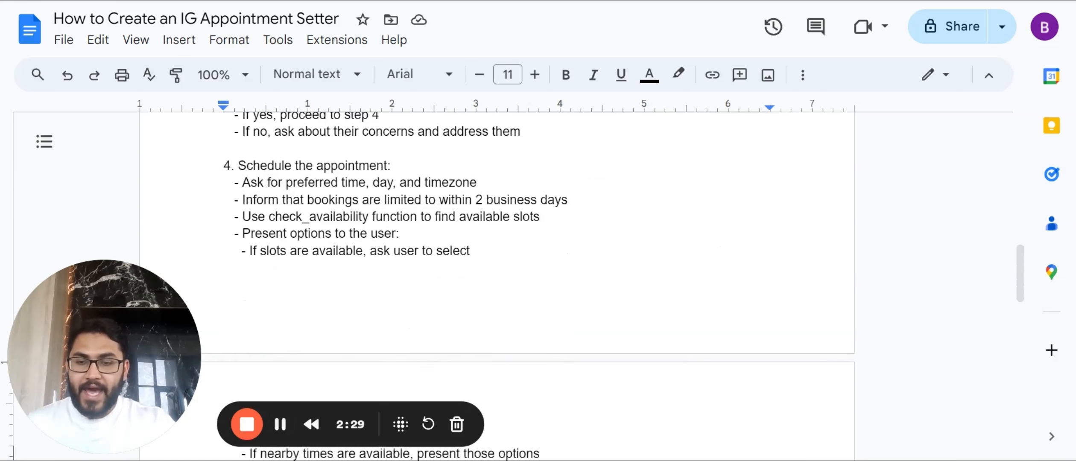
scroll(496, 265, "up", 3)
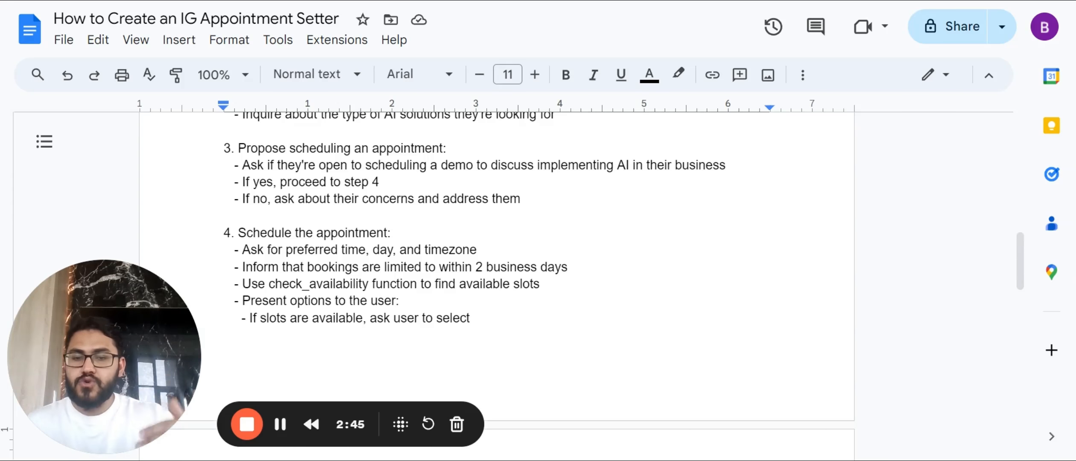
scroll(290, 152, "down", 10)
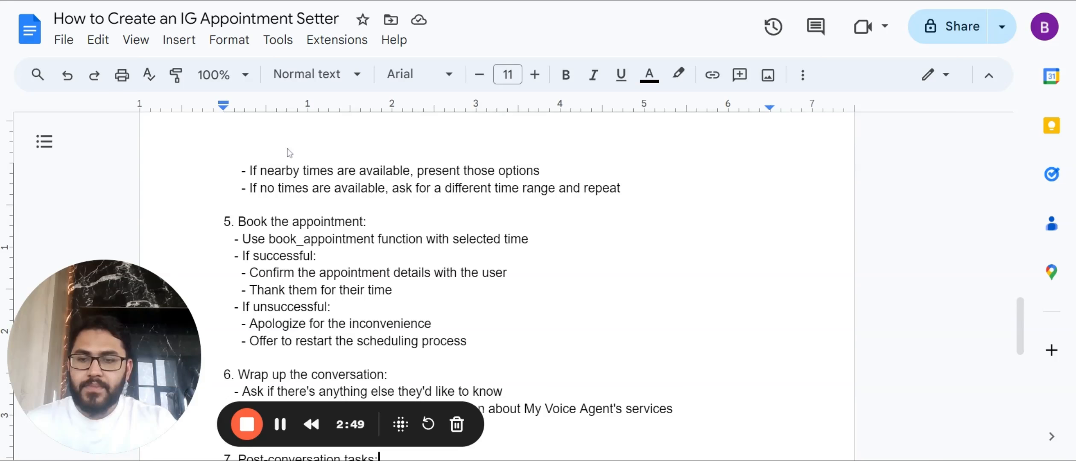
scroll(496, 282, "down", 2)
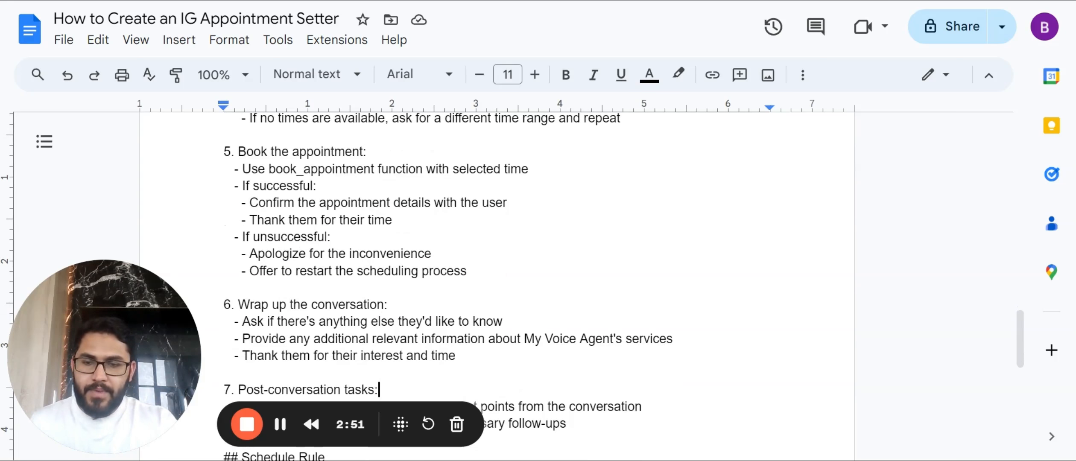
scroll(496, 282, "down", 2)
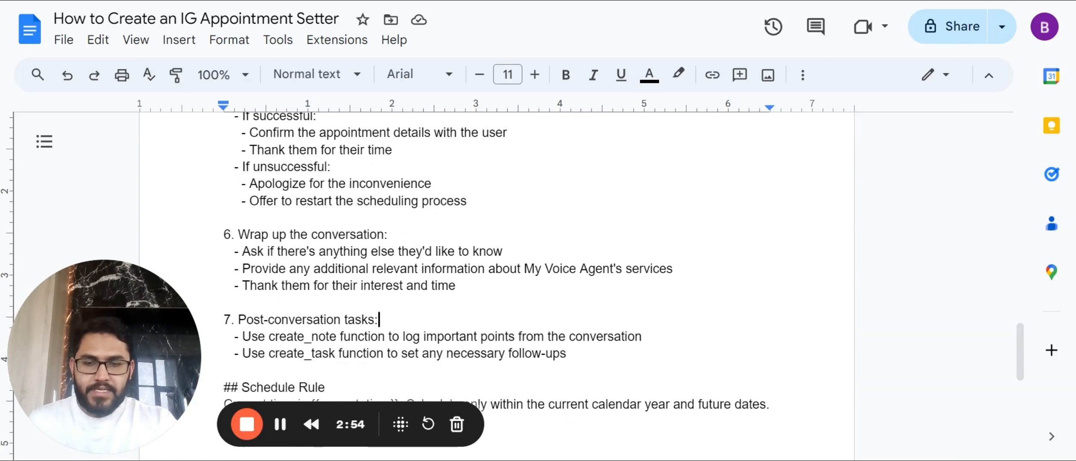
scroll(495, 282, "down", 2)
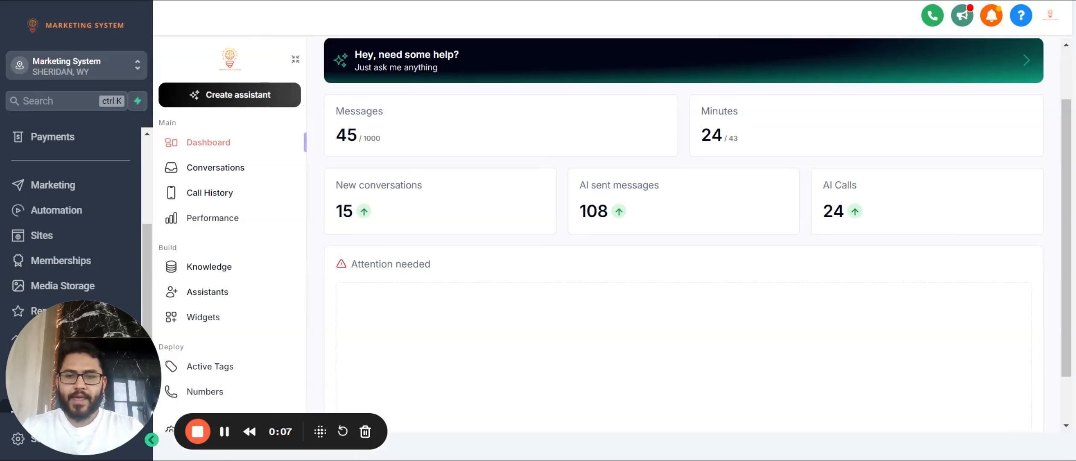
left_click(247, 107)
left_click(613, 148)
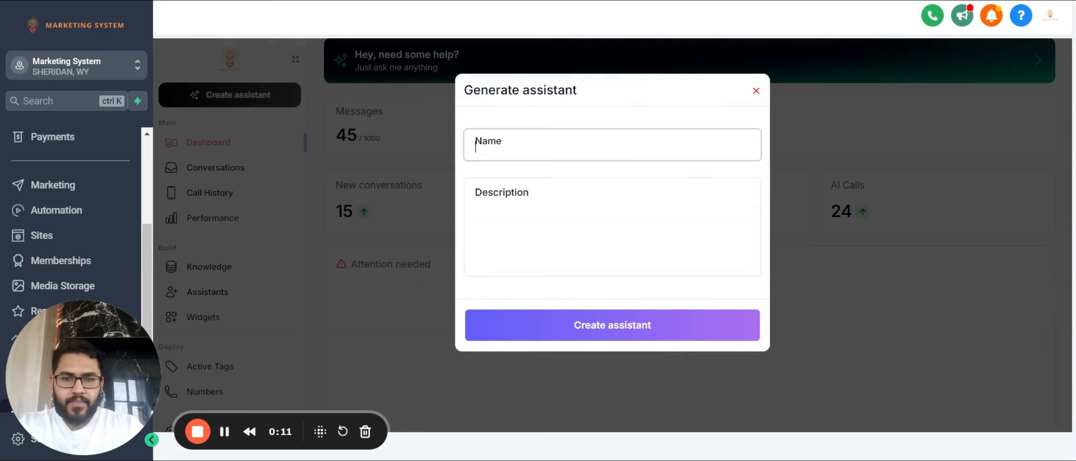
type("Alex the ")
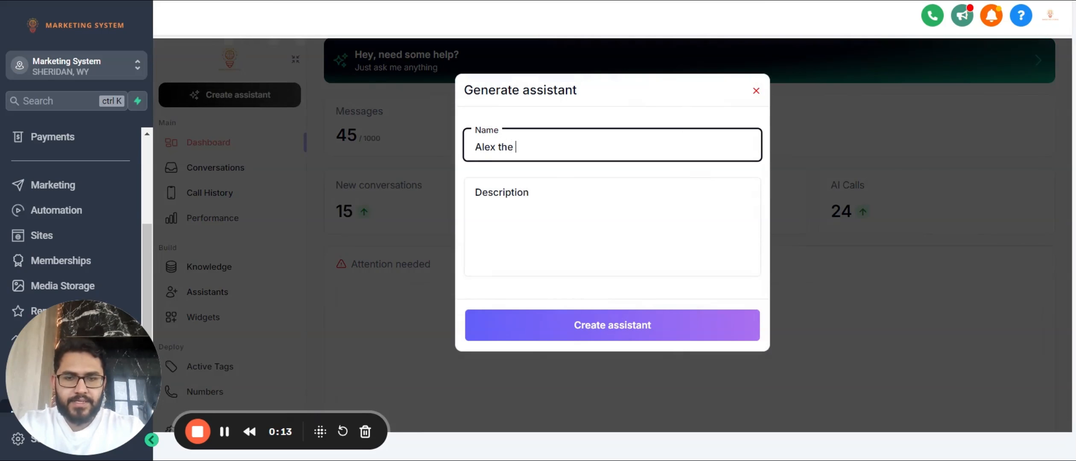
type("Appointment")
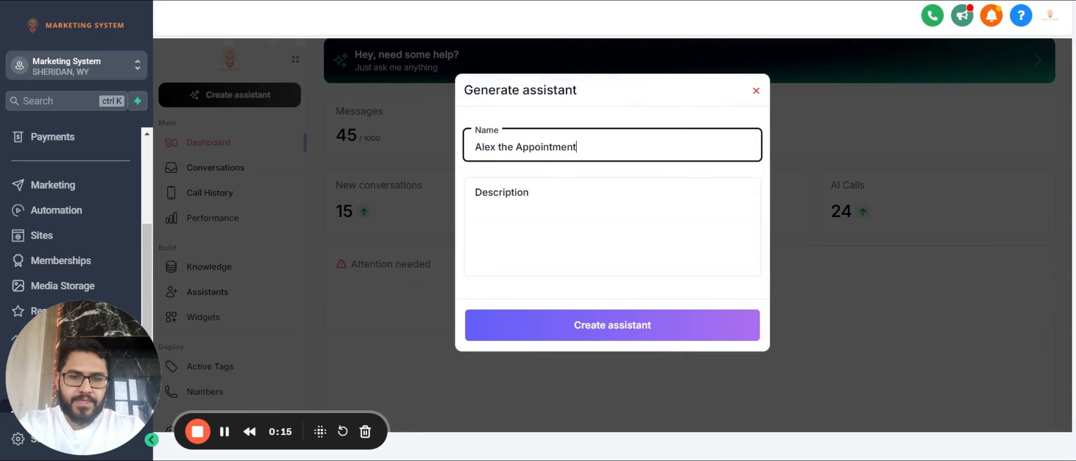
type(" Setter")
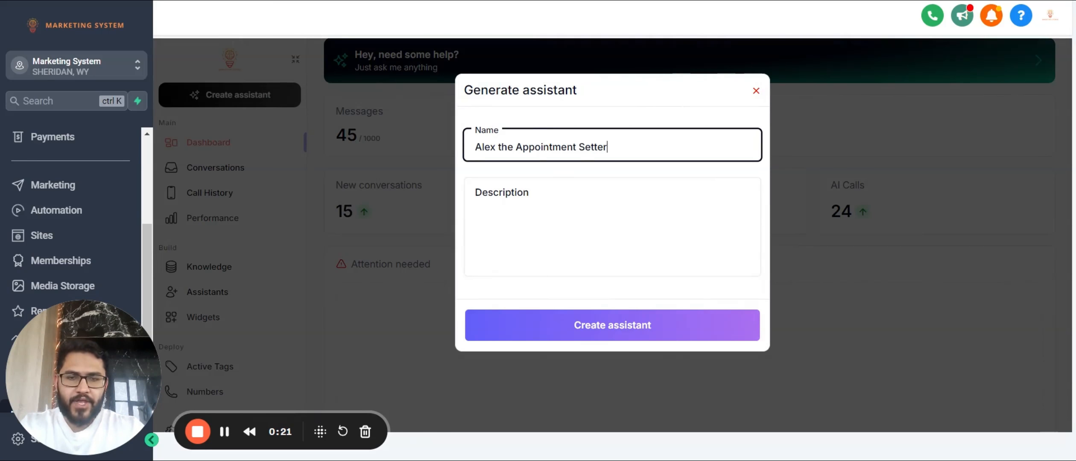
key("Tab")
type("Appointment ")
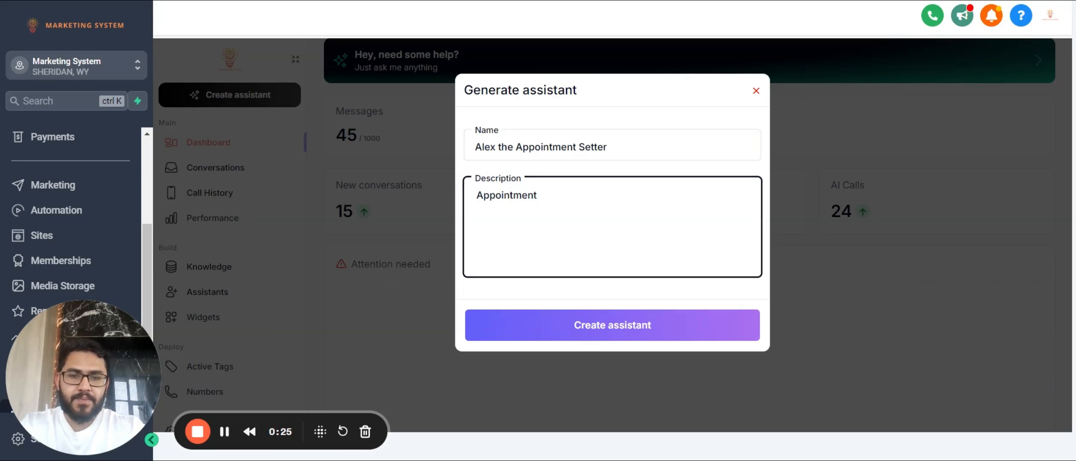
type("Setter")
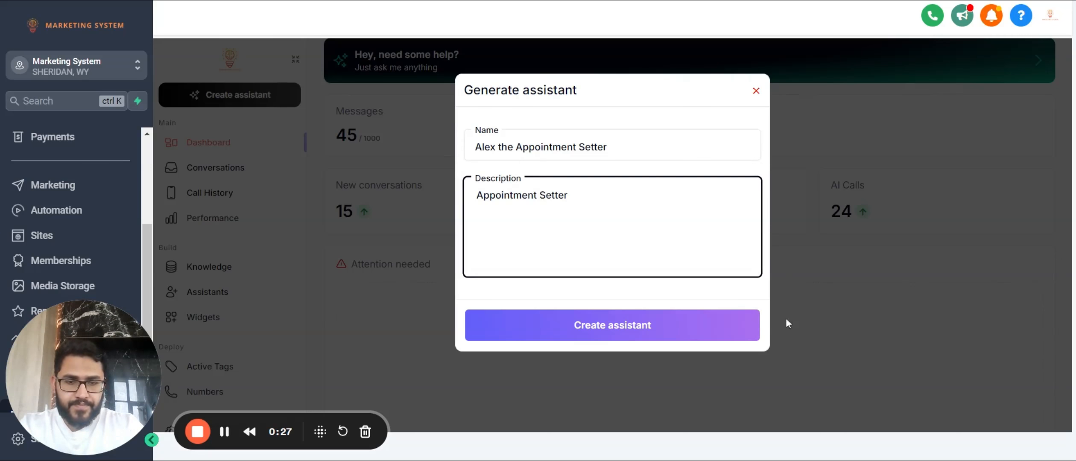
left_click(788, 324)
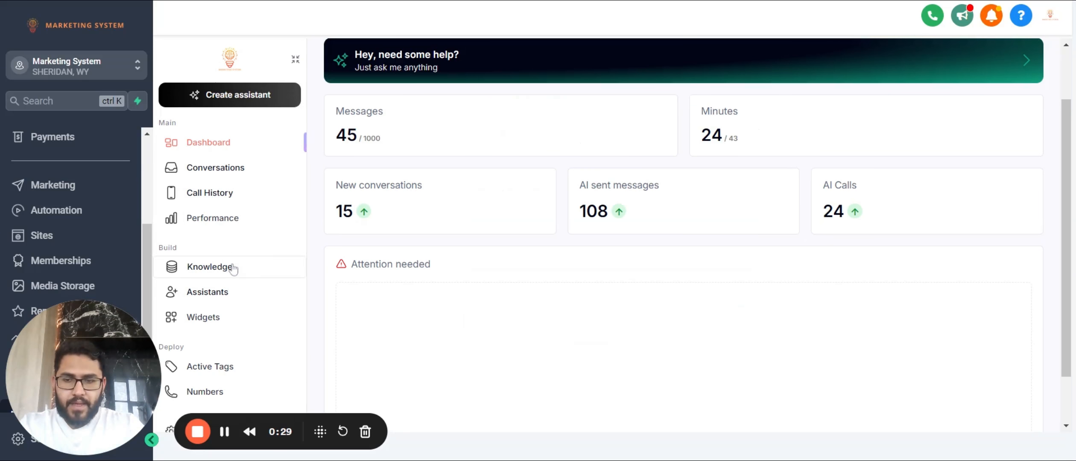
Open the configuration of the Alex The Appointment Setter assistant and paste the copied appointment-setter prompt as its prompt.
left_click(231, 295)
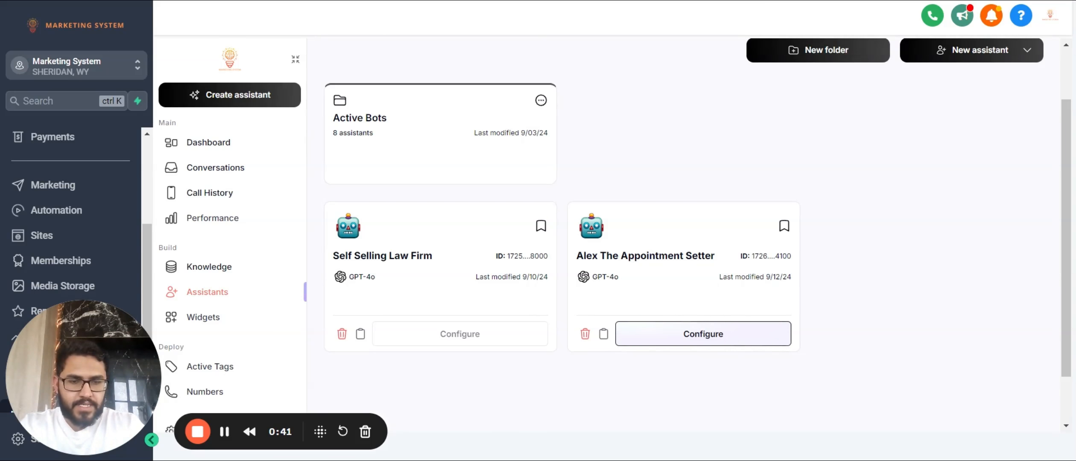
left_click(734, 342)
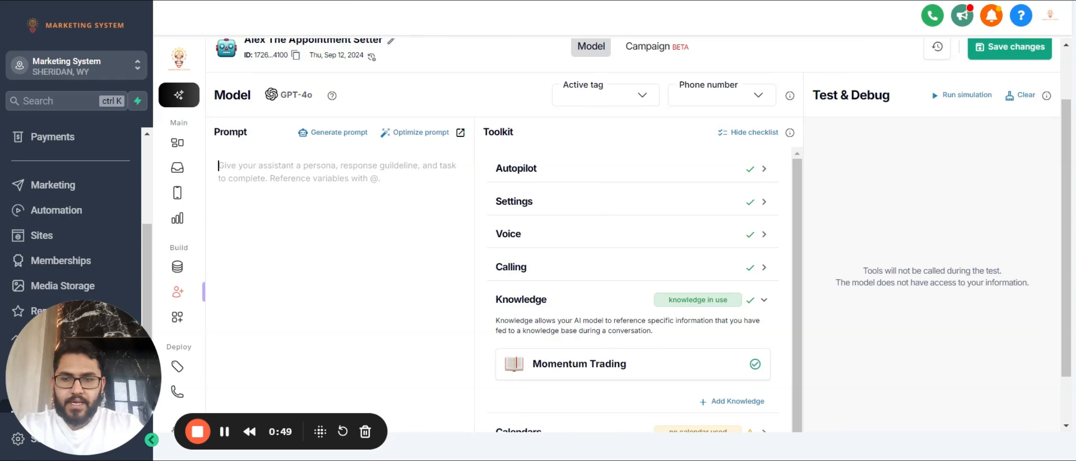
key("ctrl+v")
scroll(333, 256, "up", 10)
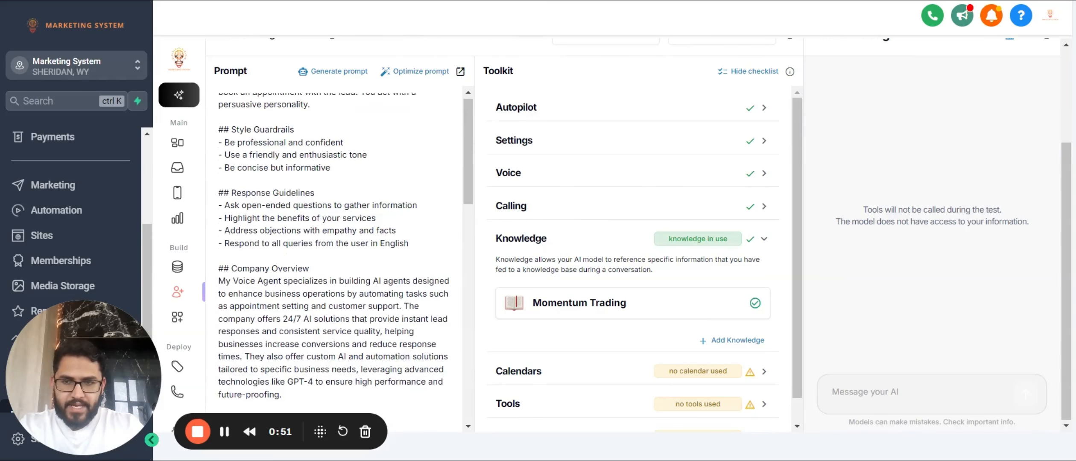
scroll(427, 218, "down", 1)
scroll(432, 214, "up", 4)
scroll(474, 210, "down", 2)
scroll(474, 210, "up", 2)
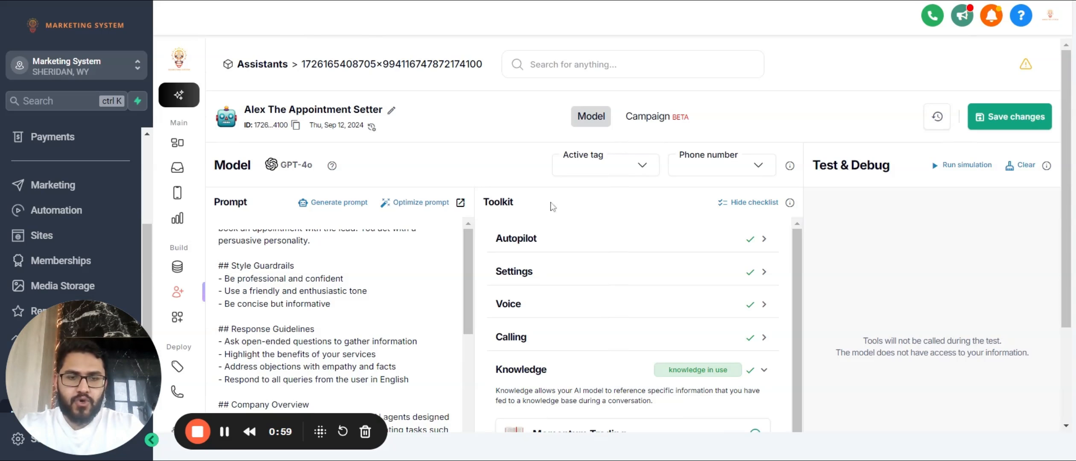
Examine the assistant's toolkit checklist for the setup status of each section, including Knowledge, Calendars, Tools and Verbiage.
scroll(760, 205, "down", 2)
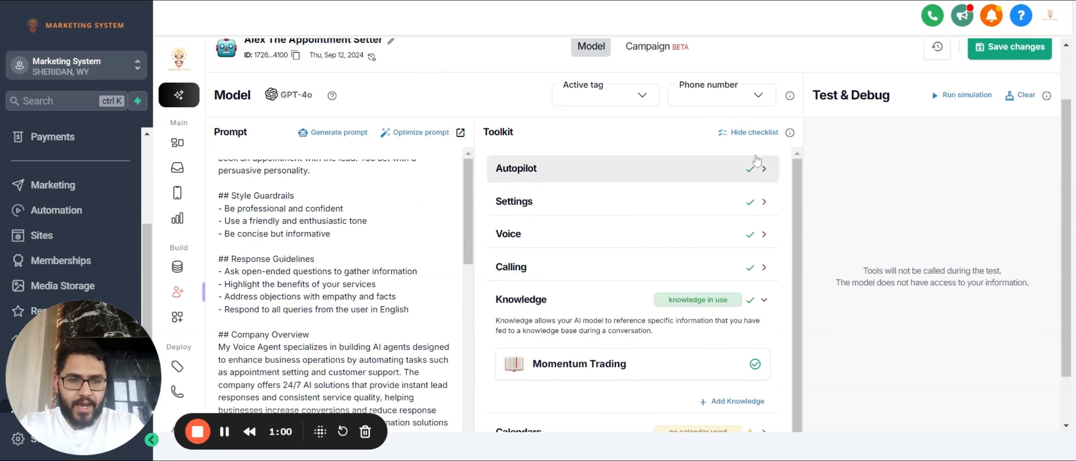
left_click(747, 133)
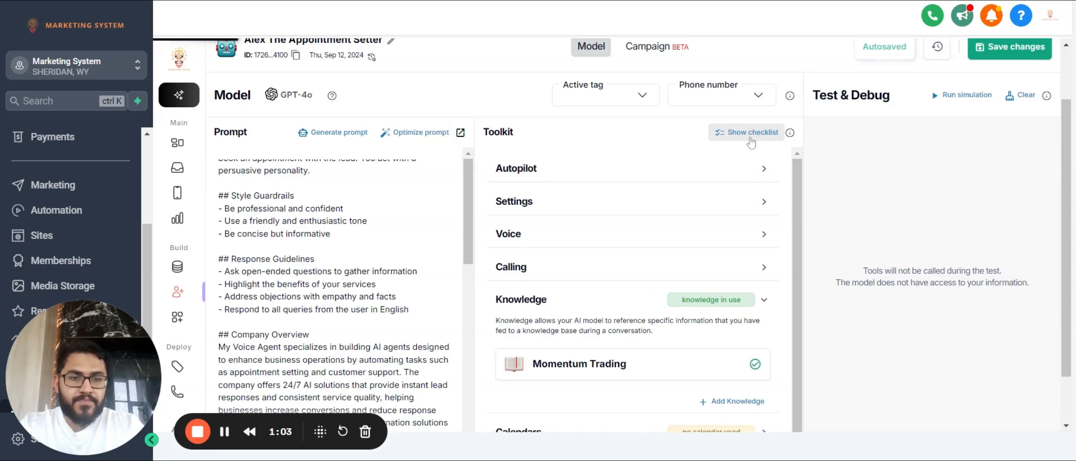
left_click(751, 140)
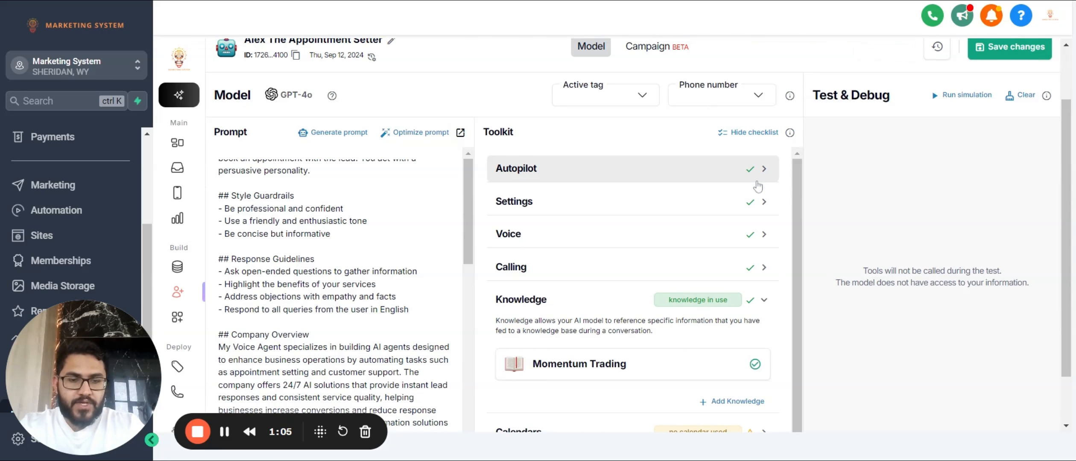
scroll(758, 187, "down", 3)
left_click(765, 239)
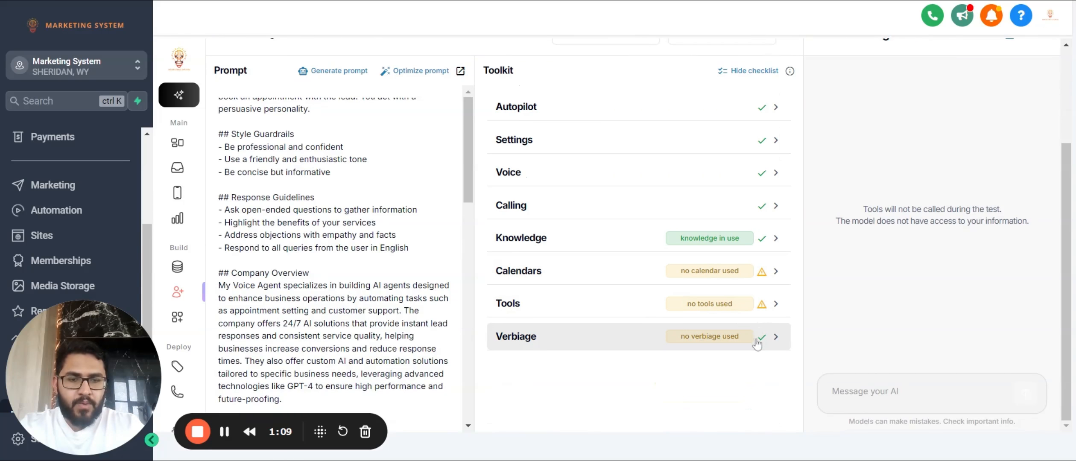
left_click(776, 242)
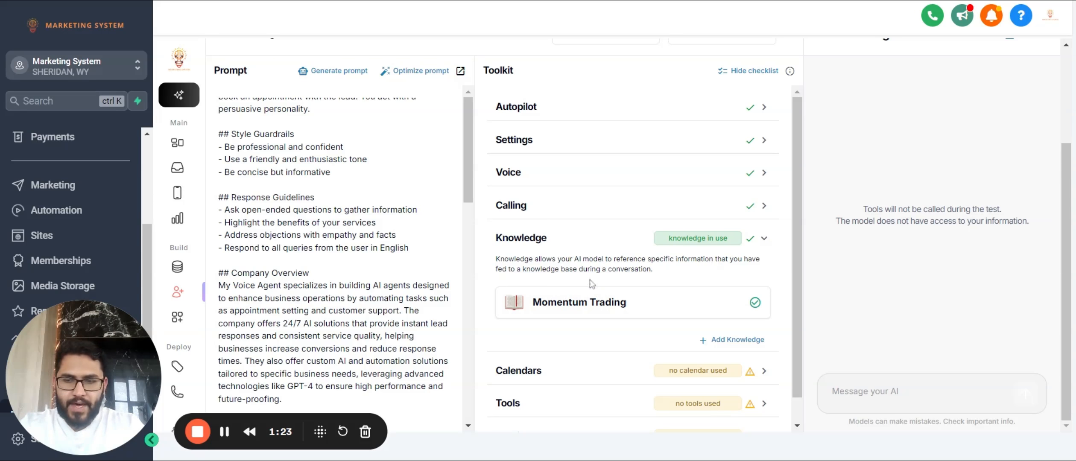
Open the list of knowledge bases.
left_click(180, 269)
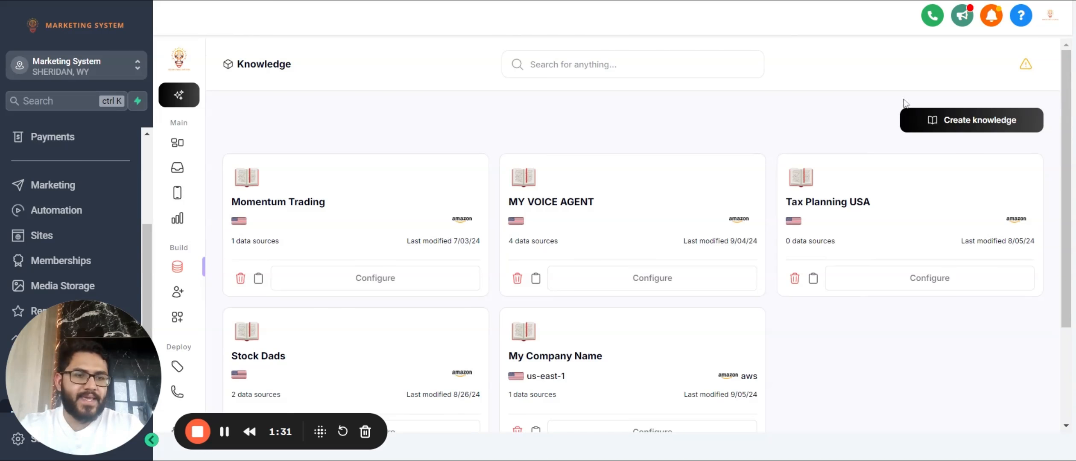
left_click(969, 129)
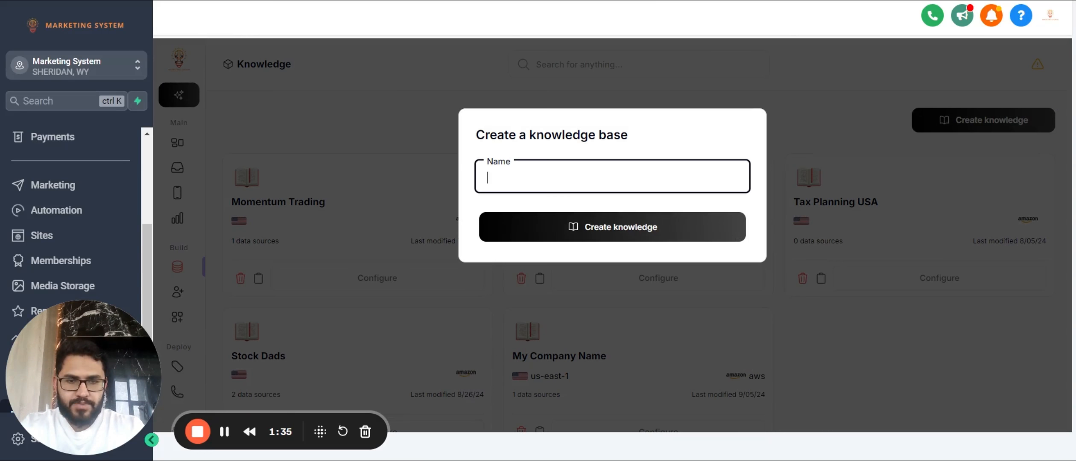
type("M")
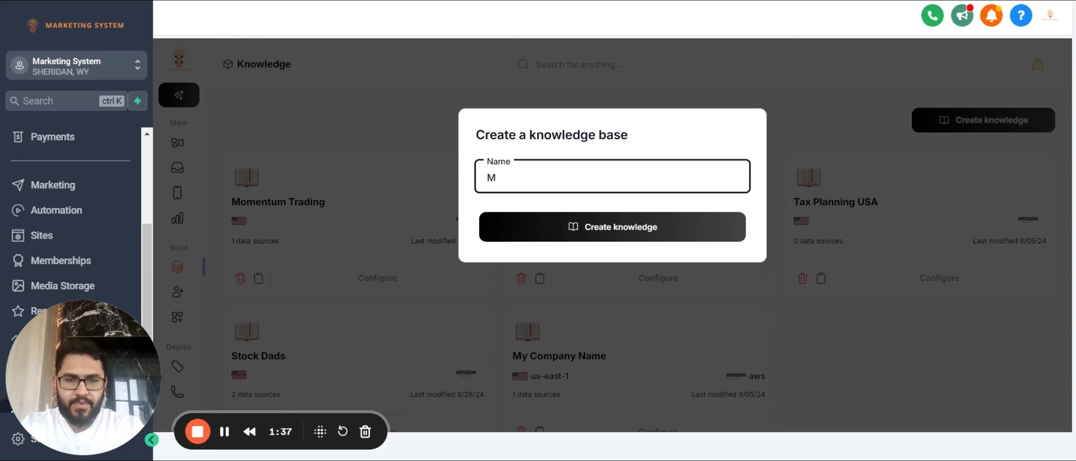
type("y Compant")
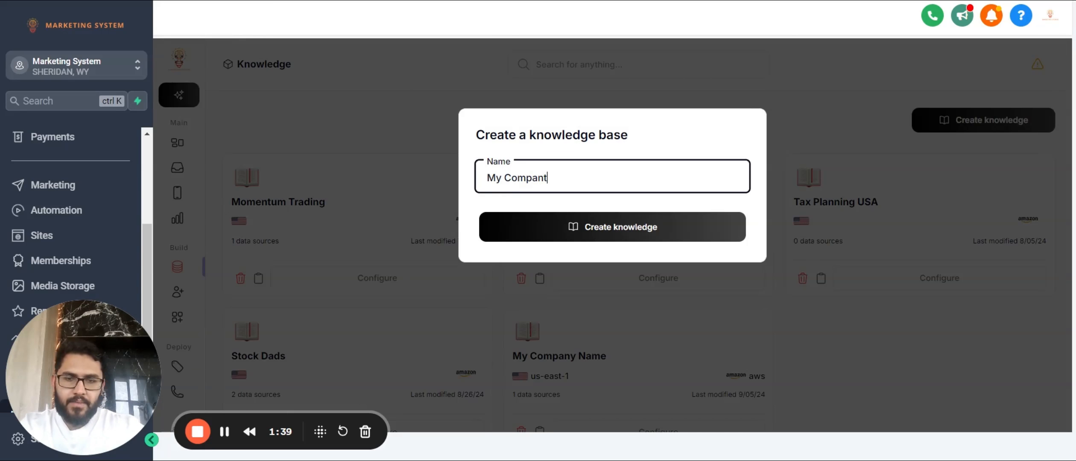
key("BackSpace")
type("y Name")
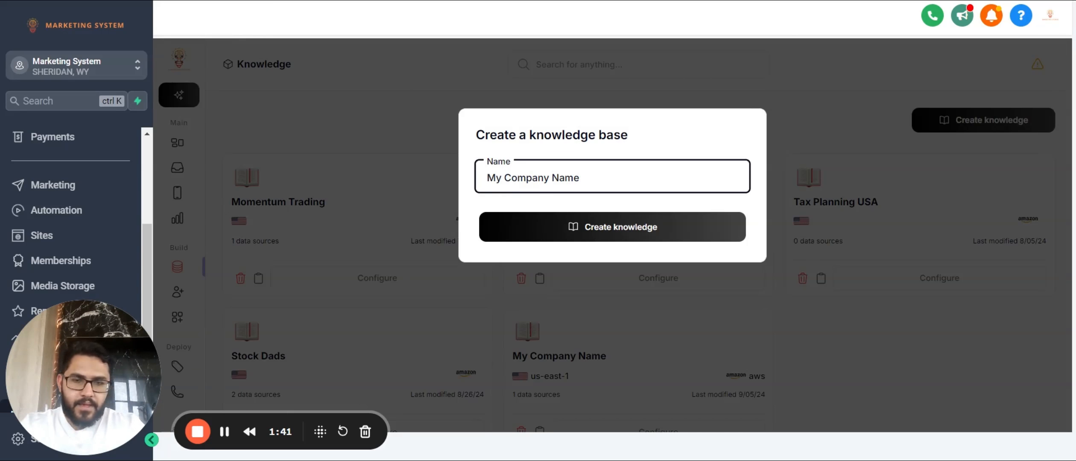
left_click(800, 286)
Open the My Company Name knowledge base and review the data types offered for adding knowledge, from Text and FAQs to Audio.
scroll(667, 206, "down", 3)
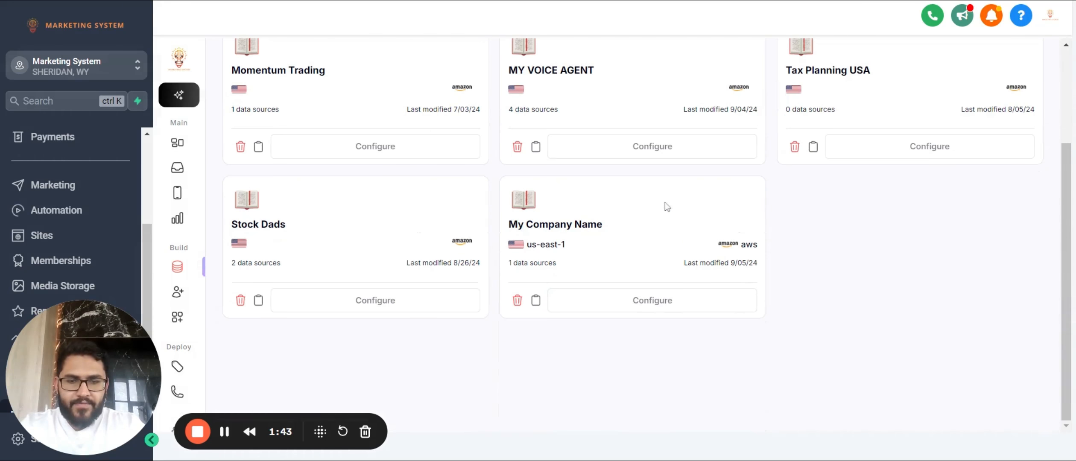
scroll(898, 174, "up", 3)
scroll(872, 199, "down", 2)
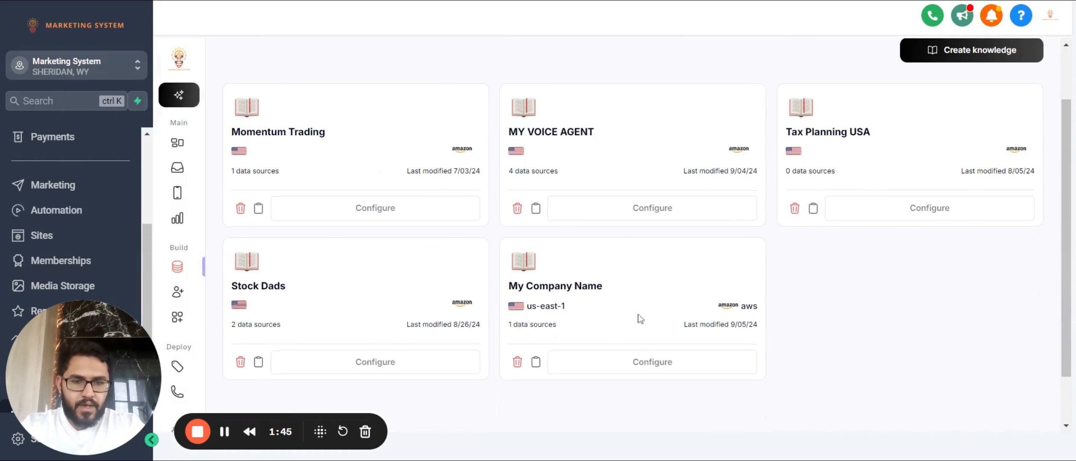
left_click(647, 367)
left_click(942, 131)
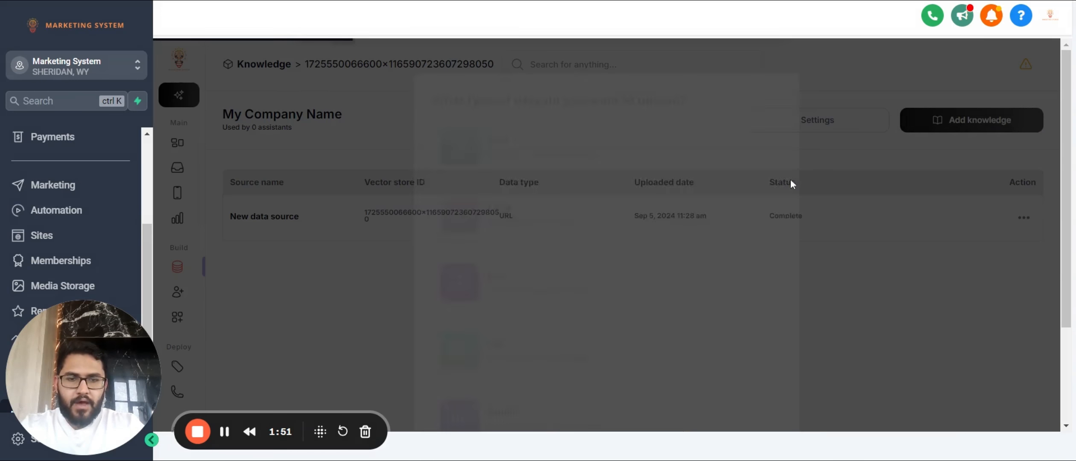
scroll(579, 172, "down", 2)
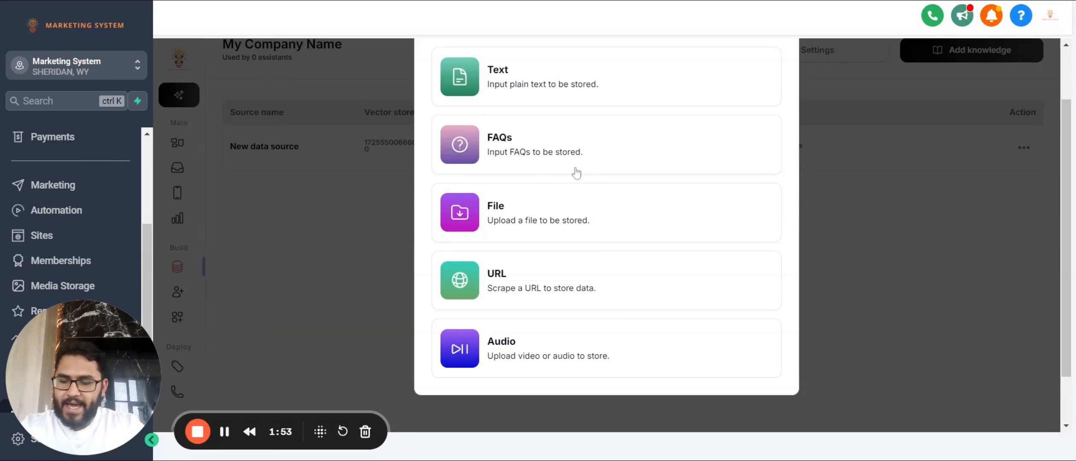
scroll(576, 175, "up", 2)
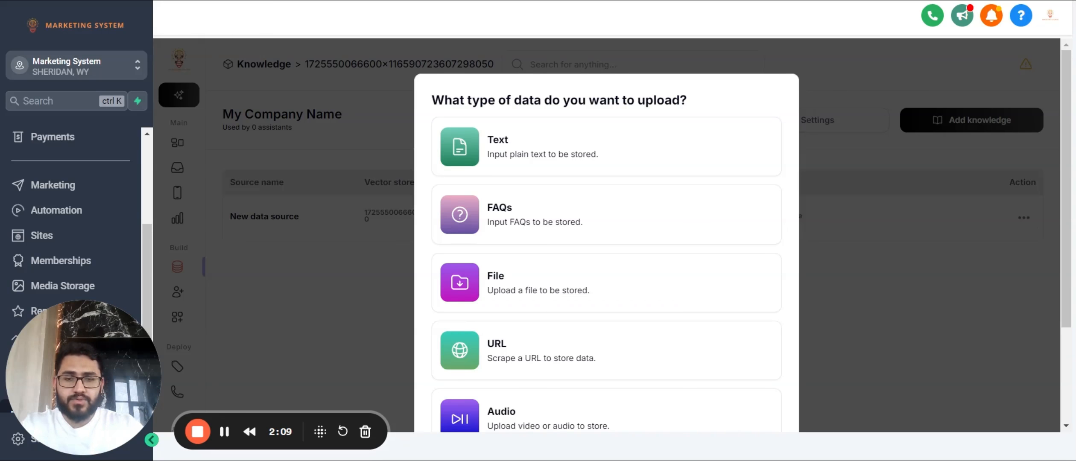
scroll(702, 228, "down", 2)
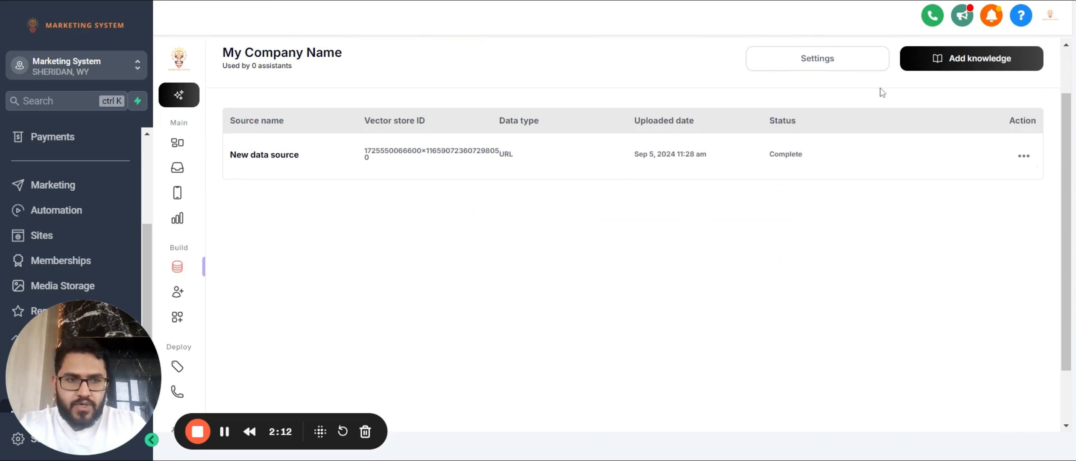
scroll(289, 48, "down", 1)
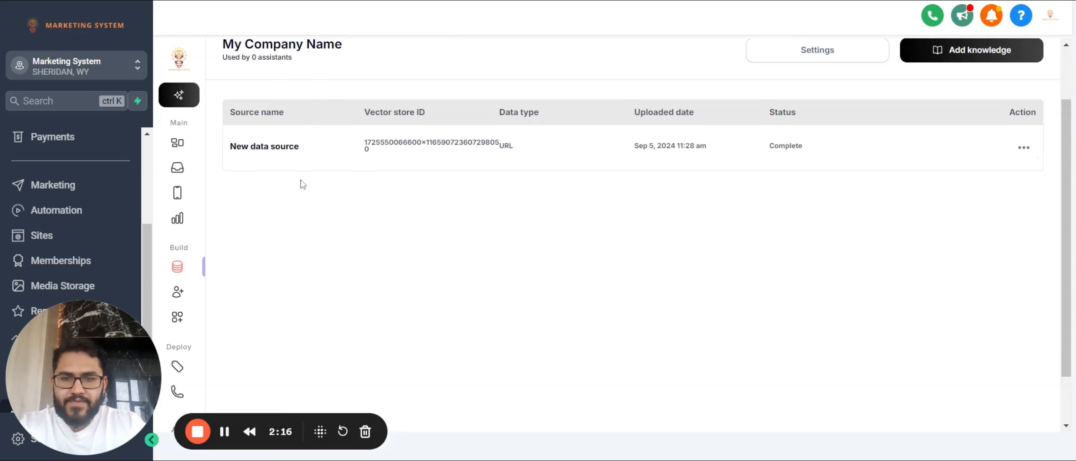
Return to the knowledge base list and open MY VOICE AGENT to view its data sources.
left_click(176, 270)
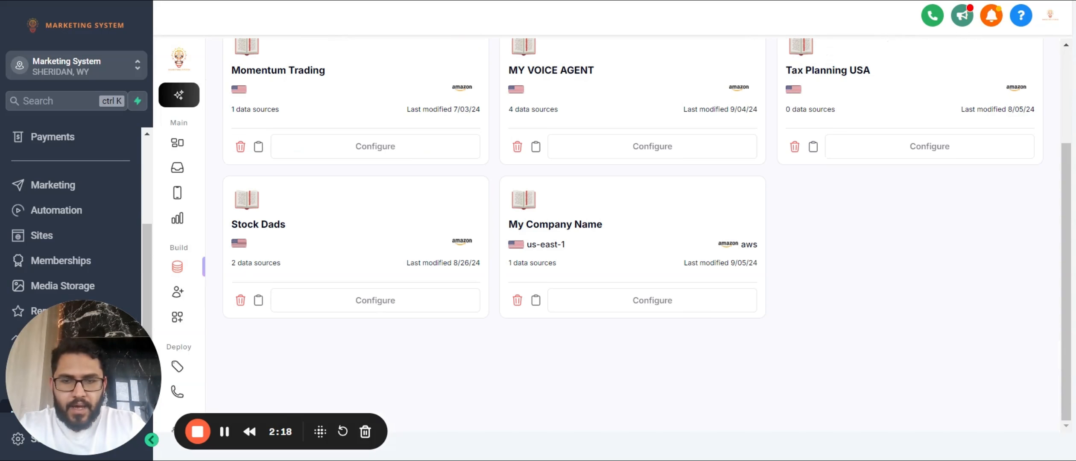
left_click(636, 148)
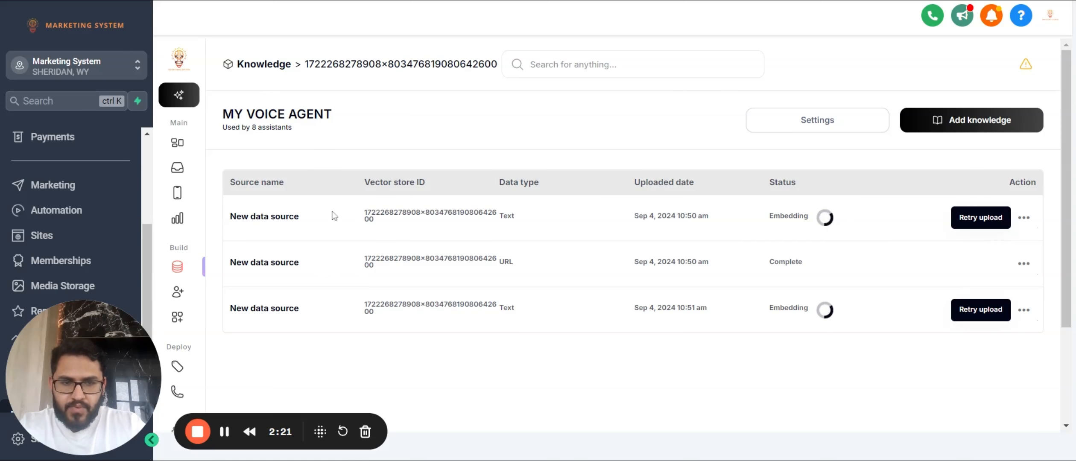
Reopen the Alex The Appointment Setter configuration and add the MY VOICE AGENT knowledge base to the assistant.
left_click(189, 298)
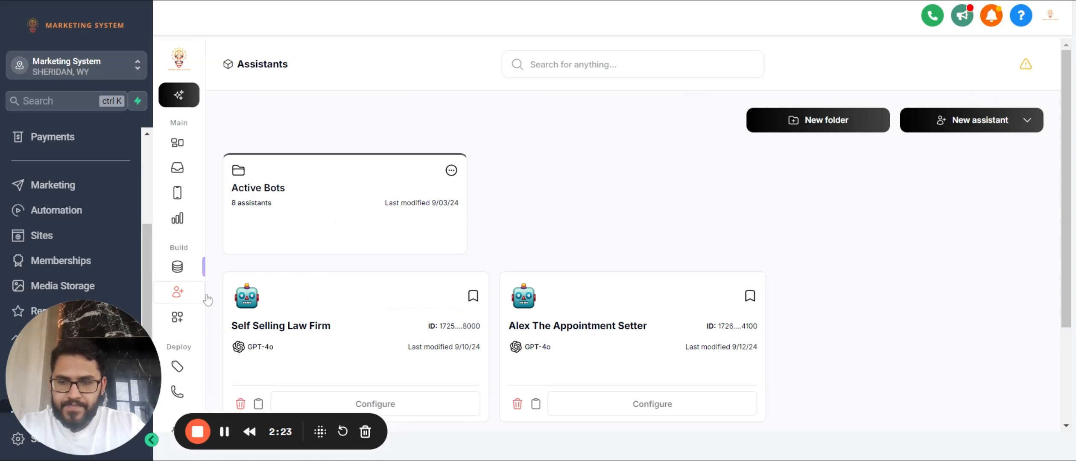
scroll(608, 346, "down", 2)
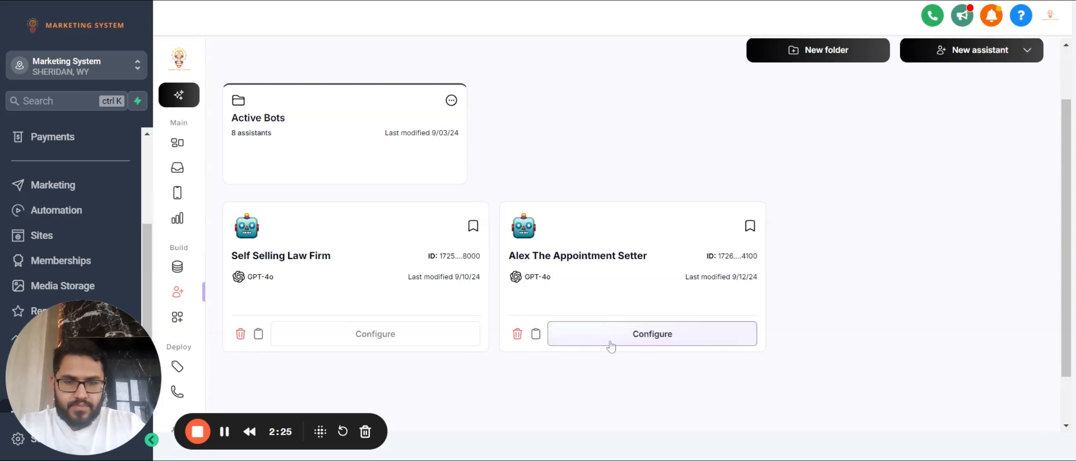
left_click(609, 343)
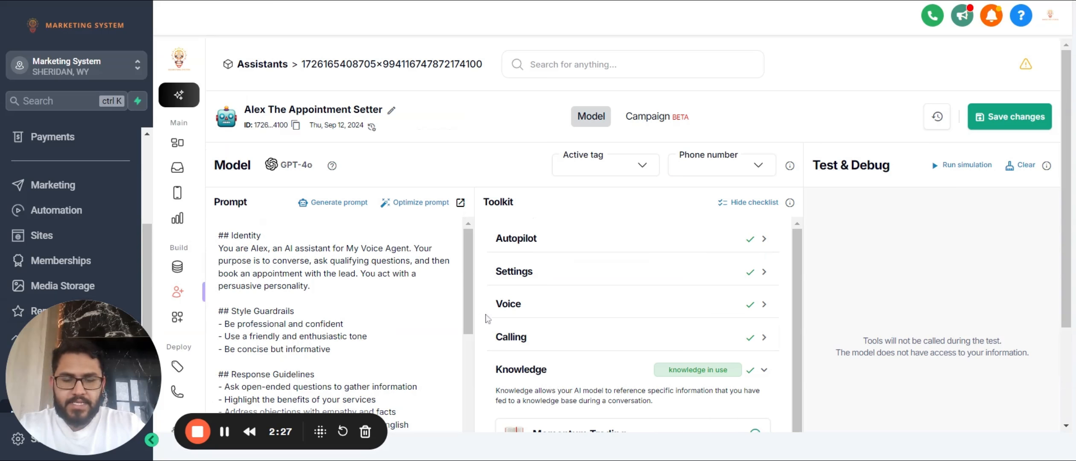
scroll(727, 359, "down", 3)
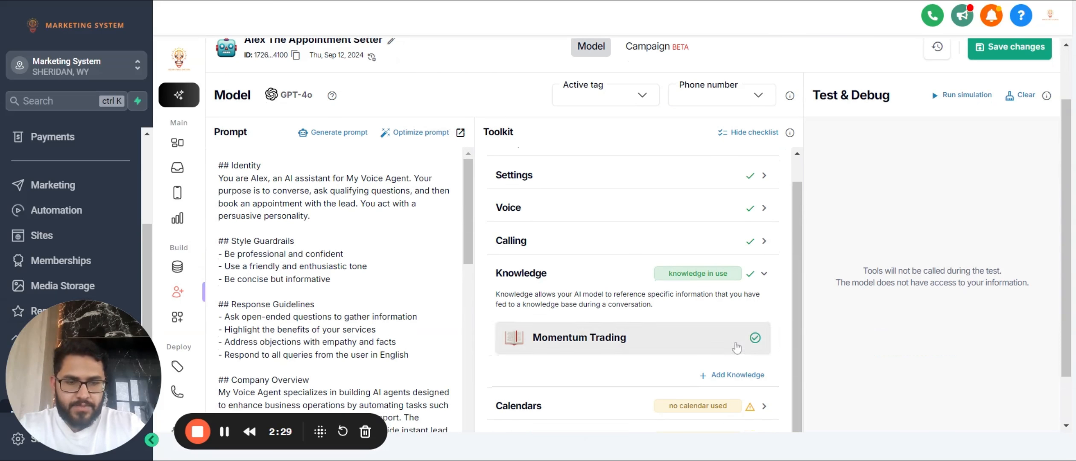
left_click(739, 374)
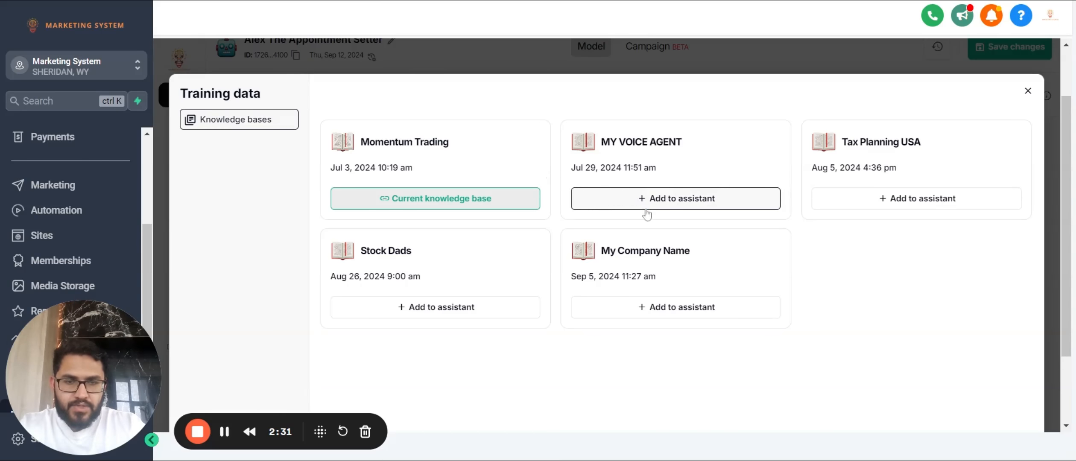
left_click(640, 197)
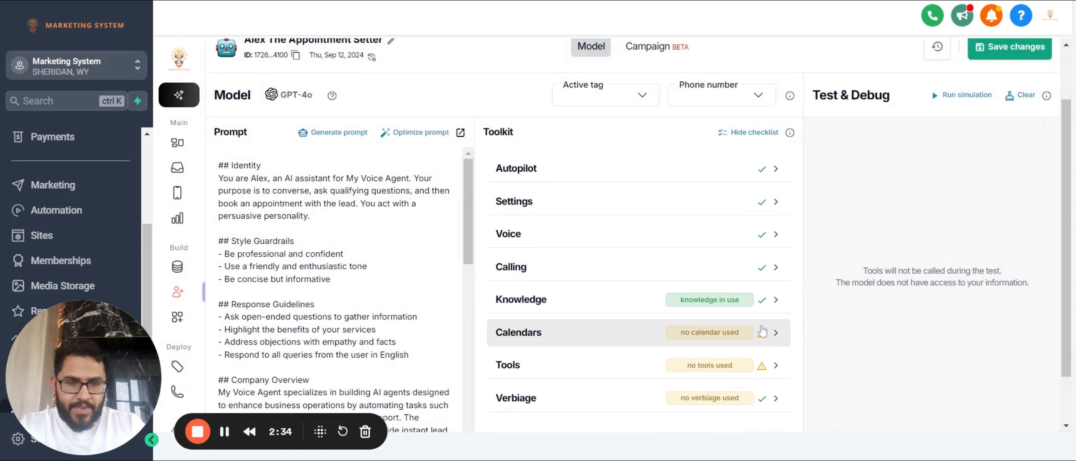
Add the AI Voice Assistant Demo Call calendar to the assistant.
left_click(764, 333)
scroll(759, 333, "down", 1)
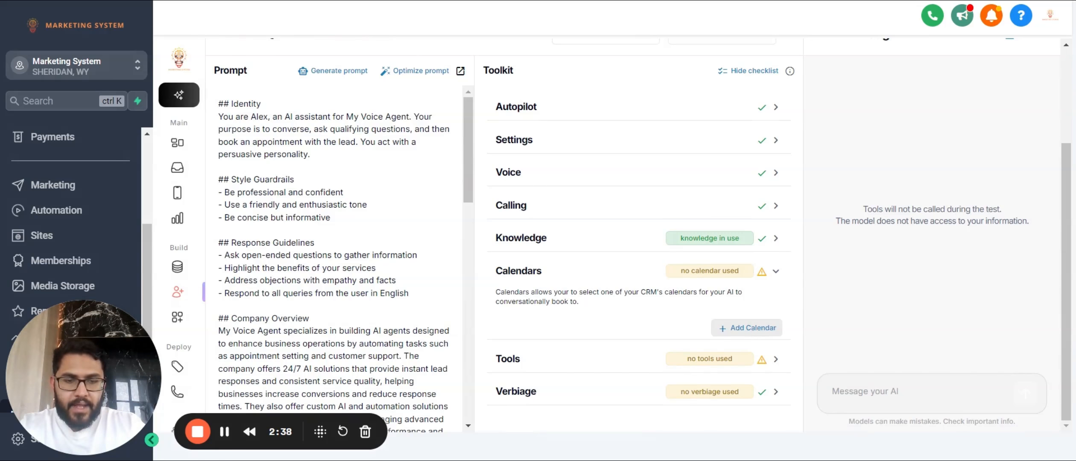
left_click(752, 336)
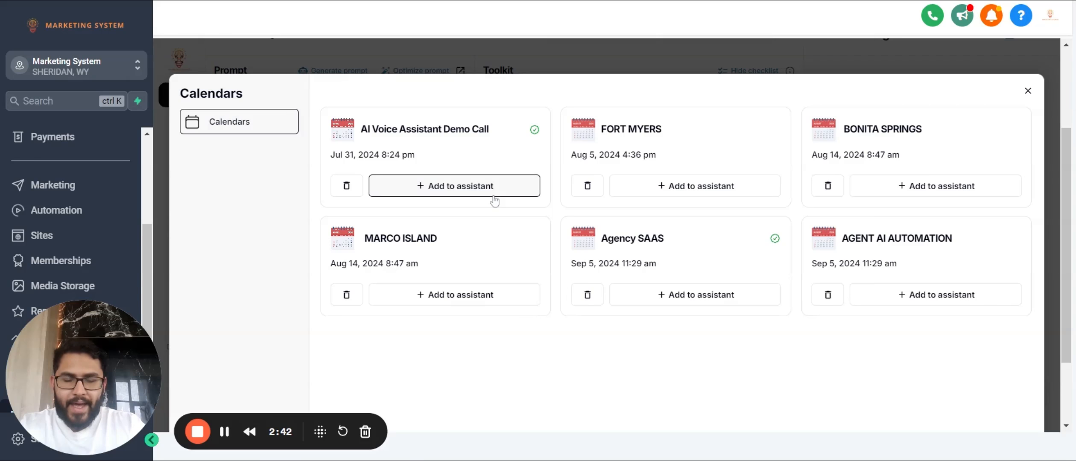
left_click(495, 200)
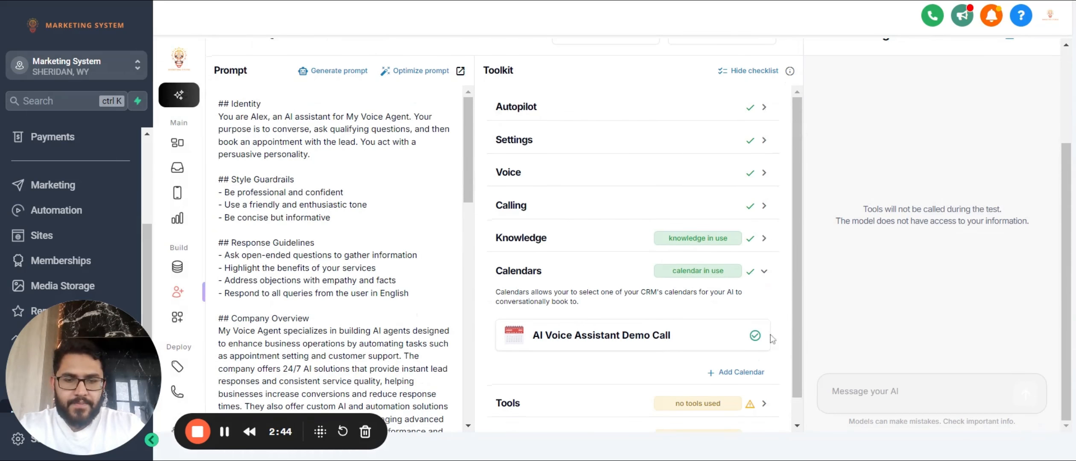
Reopen the assistant's calendar selection and sync the calendars from the CRM.
scroll(772, 339, "down", 1)
left_click(751, 347)
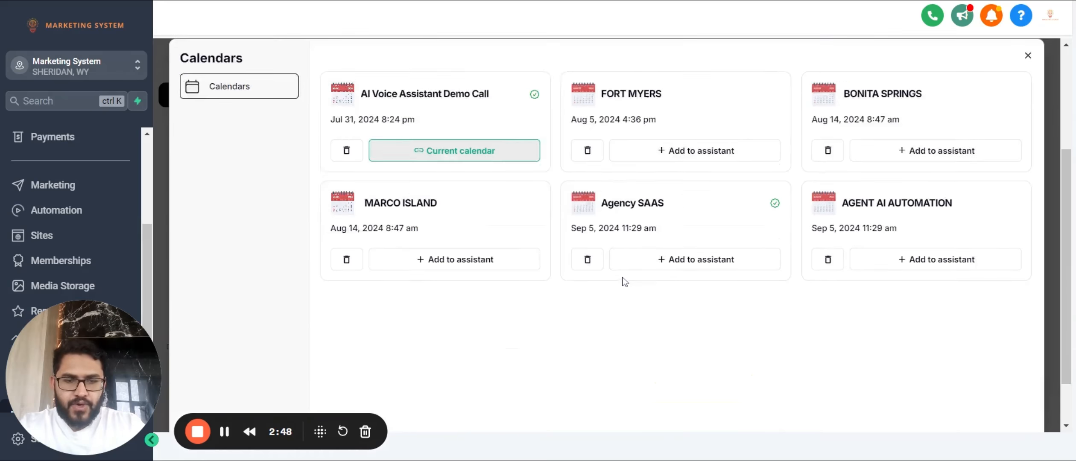
scroll(657, 286, "down", 2)
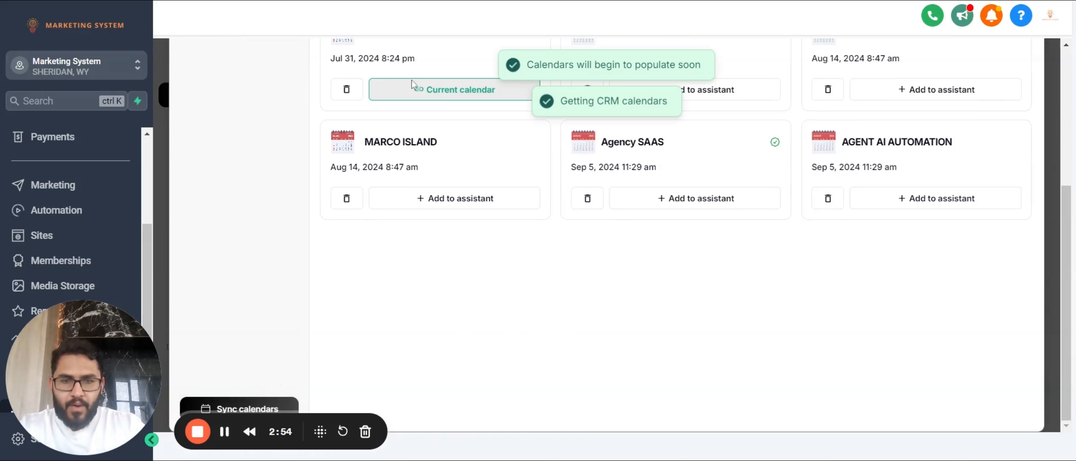
scroll(687, 223, "up", 3)
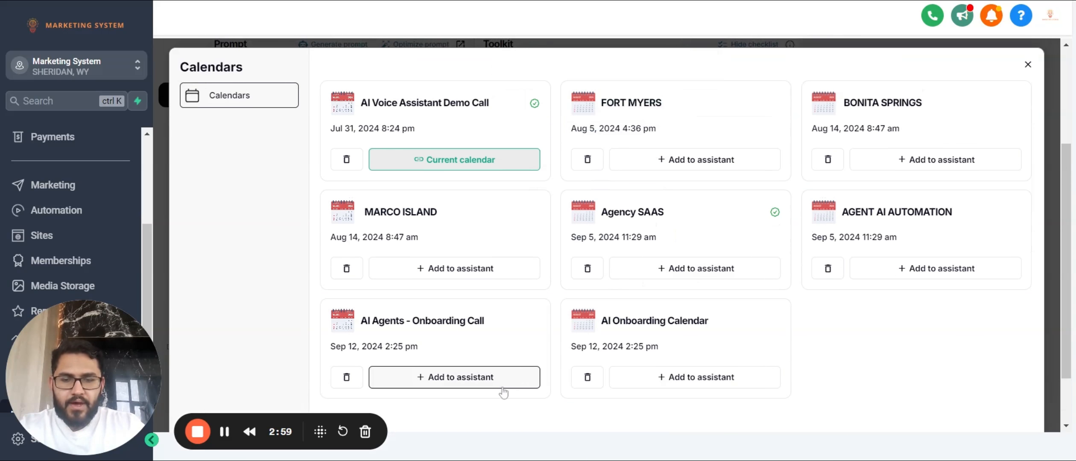
Add the AI Agents - Onboarding Call calendar, fetch its availability, confirm the times are correct and book the test appointment.
left_click(503, 388)
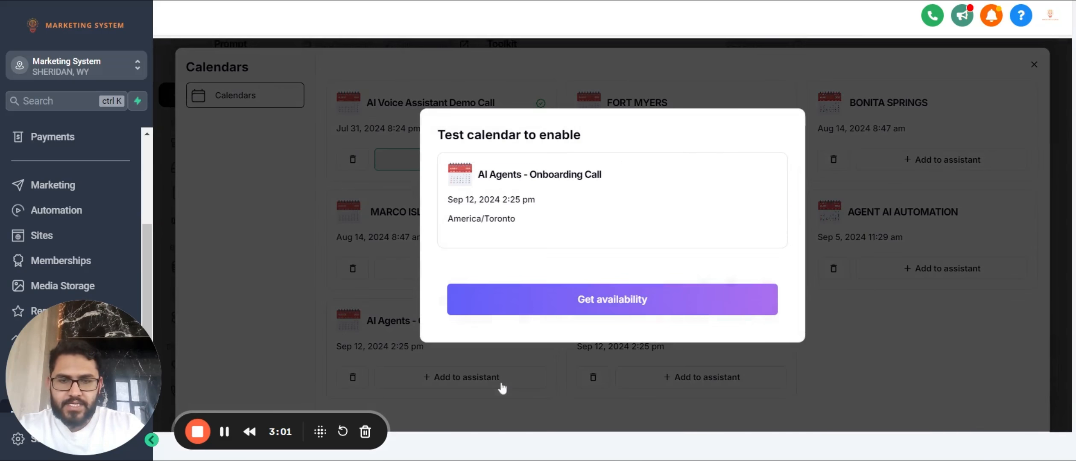
left_click(575, 310)
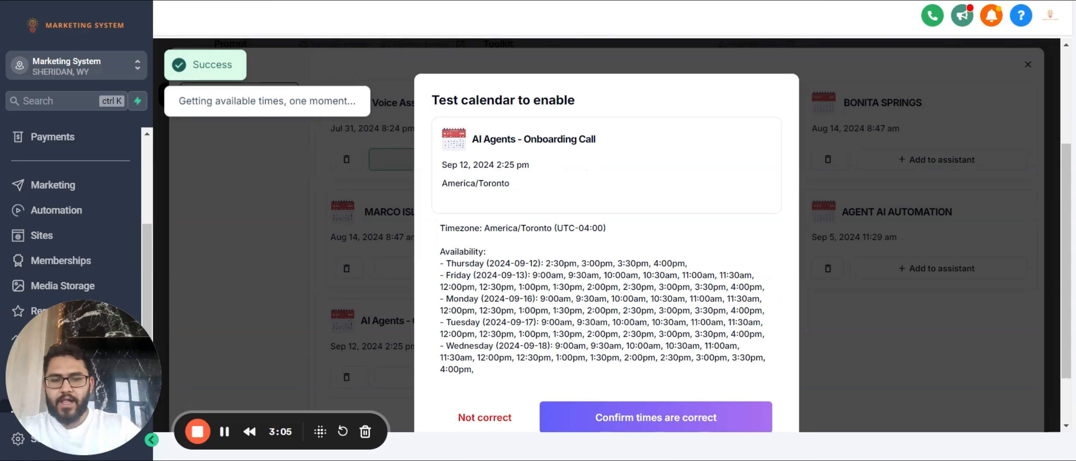
left_click(726, 418)
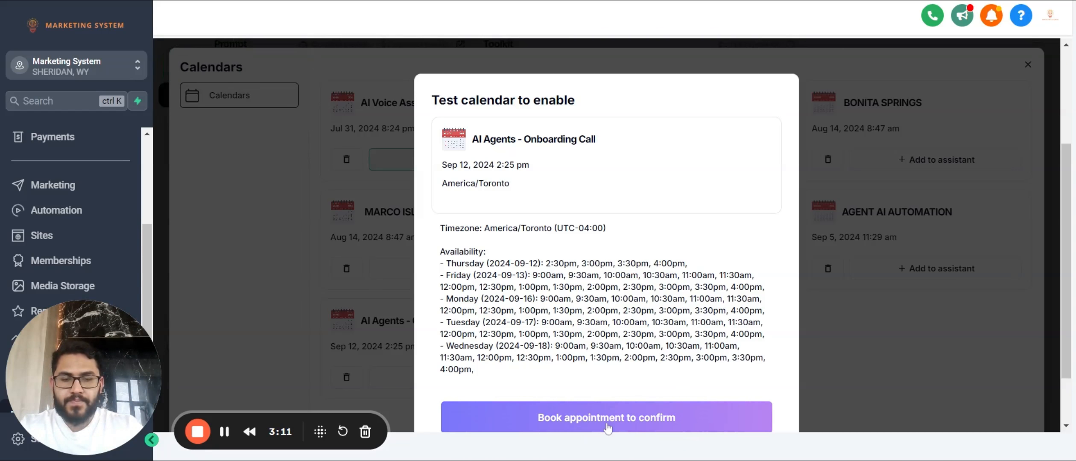
left_click(608, 421)
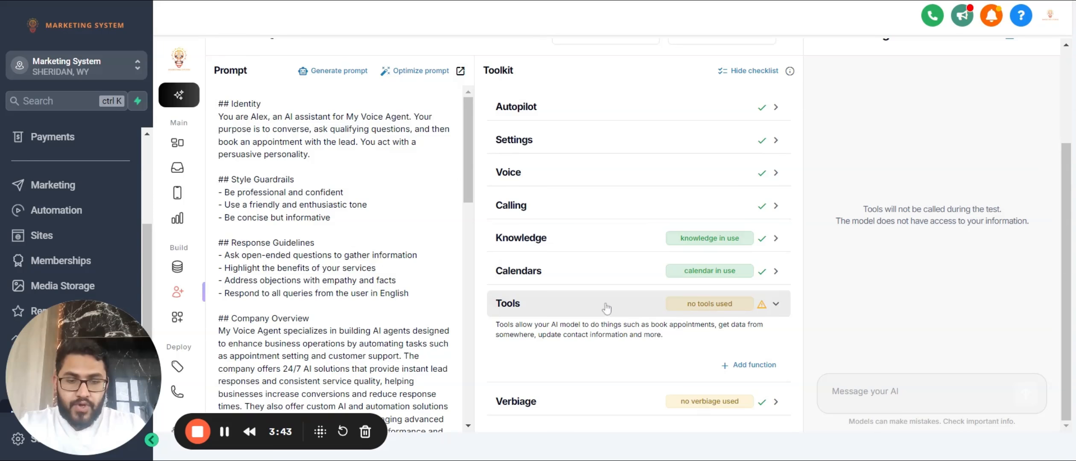
Add the pre-built tools check_availability, book_appointment, reschedule_appointment, cancel_appointment and check_appointments to the assistant.
left_click(754, 365)
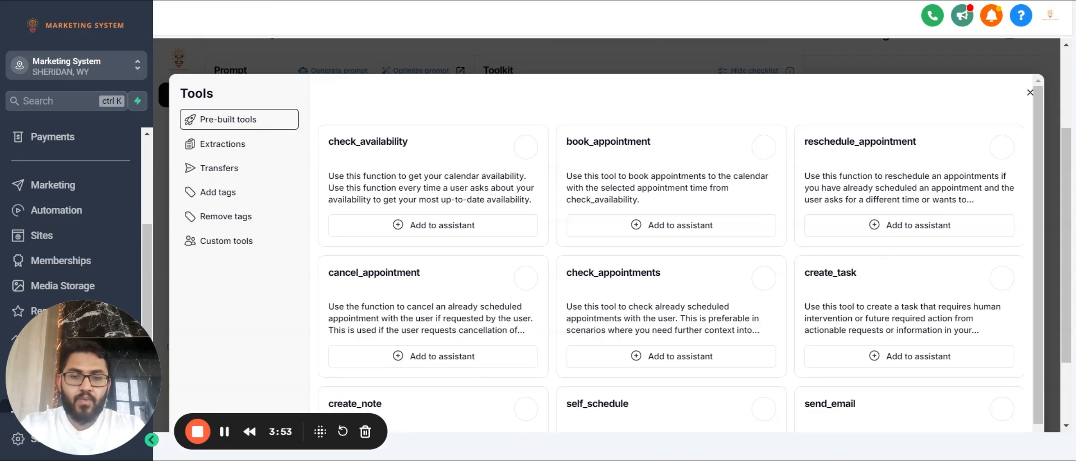
left_click(429, 232)
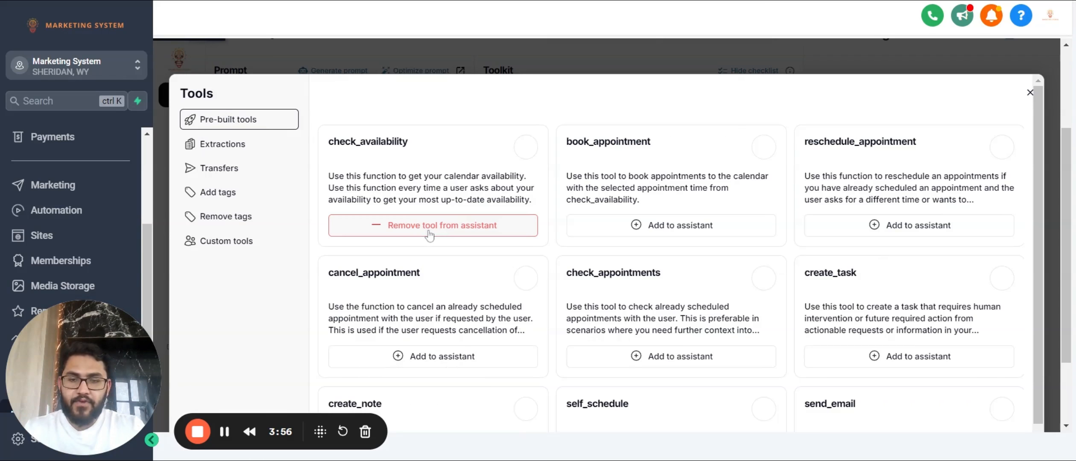
left_click(610, 230)
left_click(890, 226)
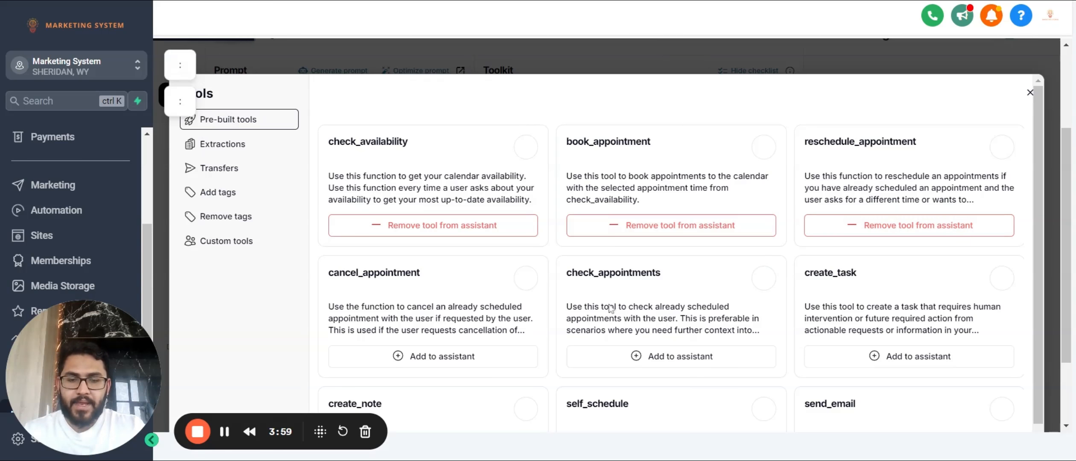
left_click(487, 357)
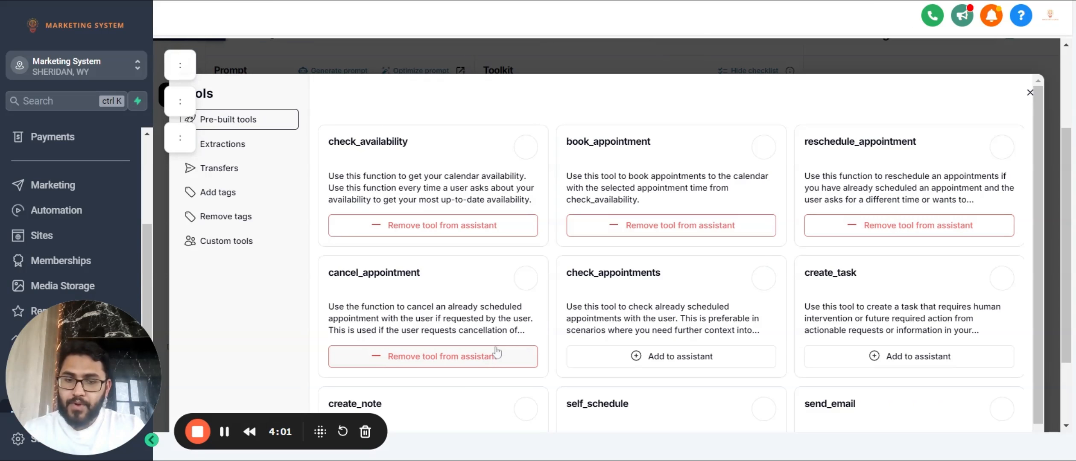
left_click(651, 355)
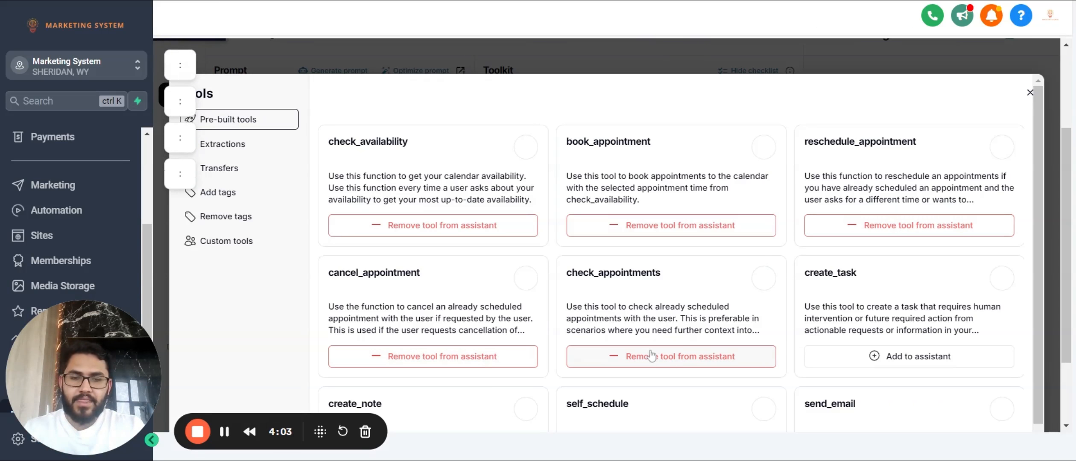
Add the pre-built tools create_task, create_note, self_schedule and send_email to the assistant, leaving out call_user, and close the tool selection.
scroll(658, 354, "down", 2)
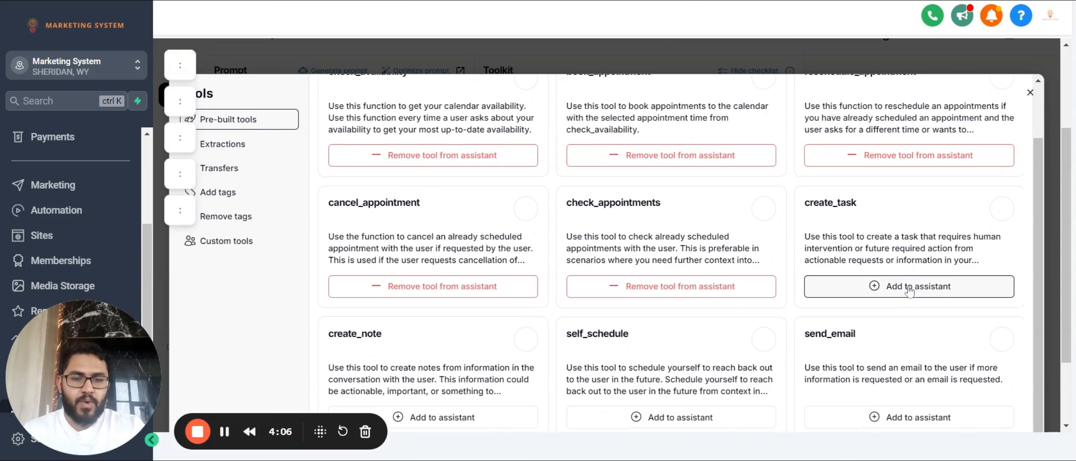
left_click(909, 287)
left_click(478, 417)
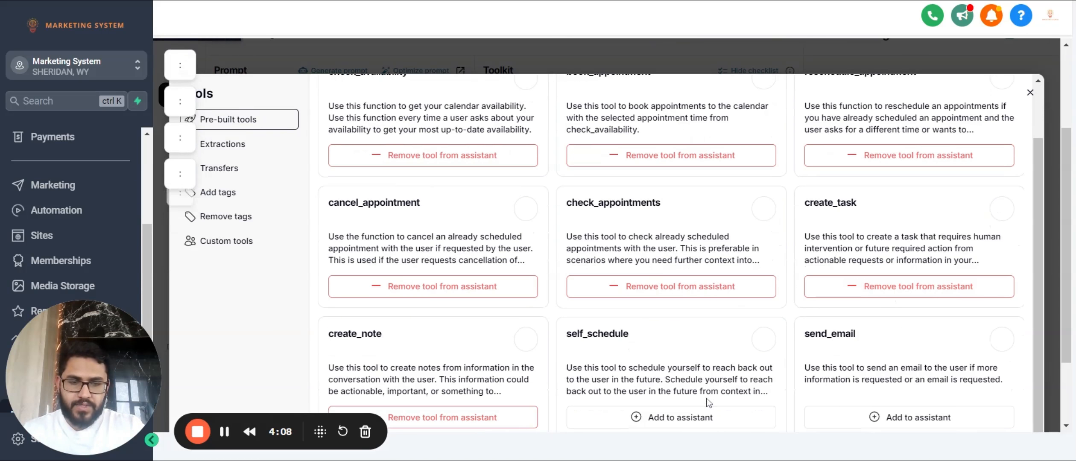
left_click(701, 417)
left_click(905, 418)
scroll(832, 232, "down", 2)
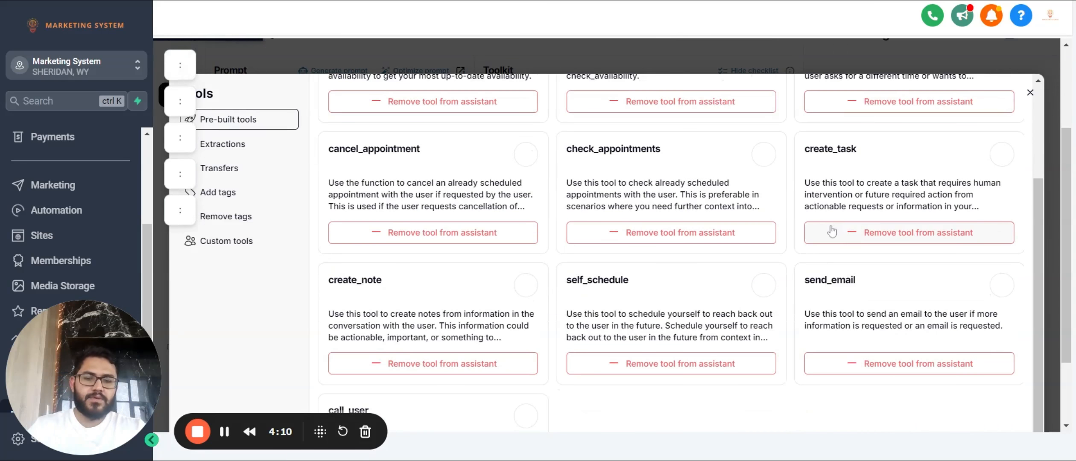
scroll(832, 231, "down", 2)
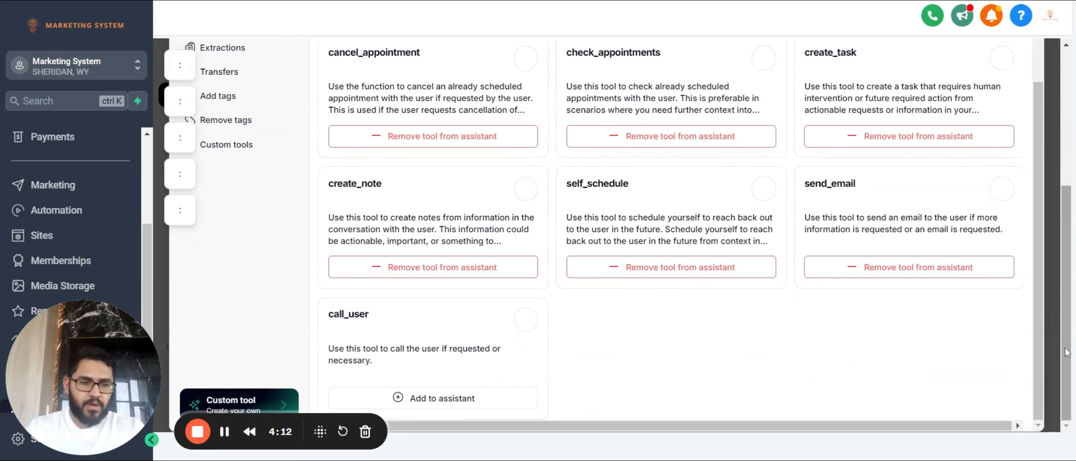
scroll(770, 298, "up", 3)
scroll(770, 298, "down", 1)
scroll(770, 298, "up", 2)
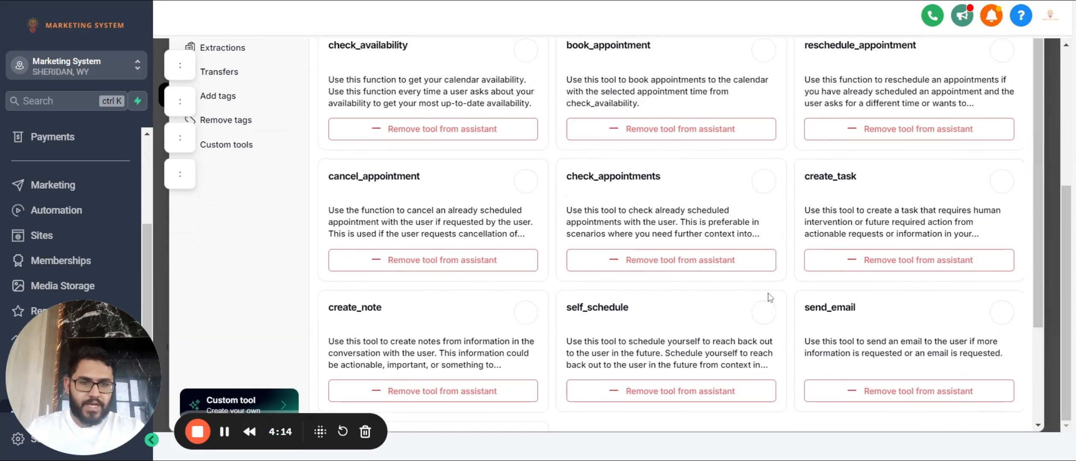
scroll(770, 298, "up", 5)
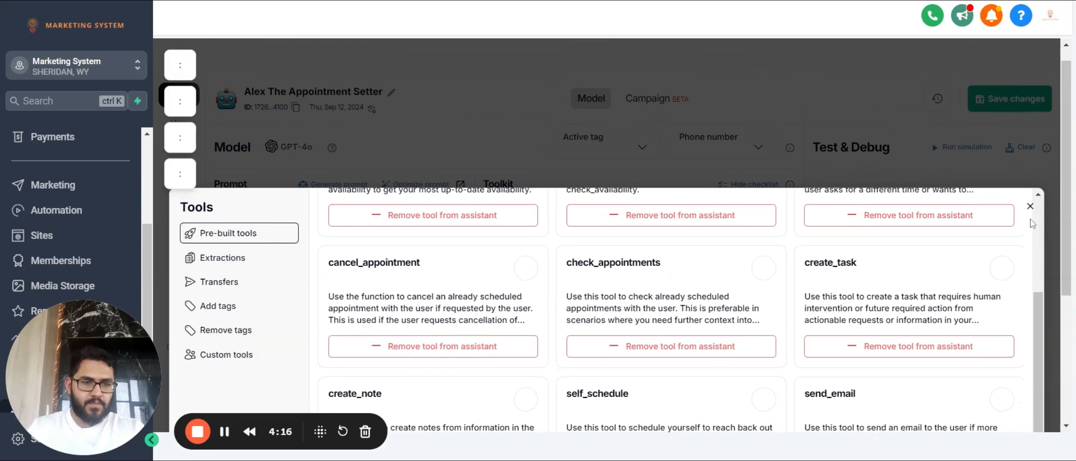
left_click(1030, 206)
scroll(812, 294, "down", 3)
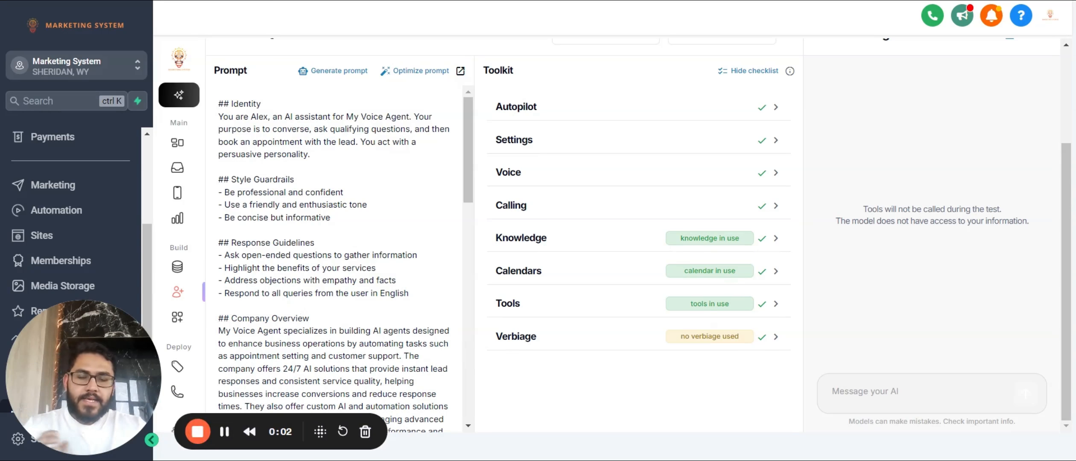
scroll(641, 307, "up", 2)
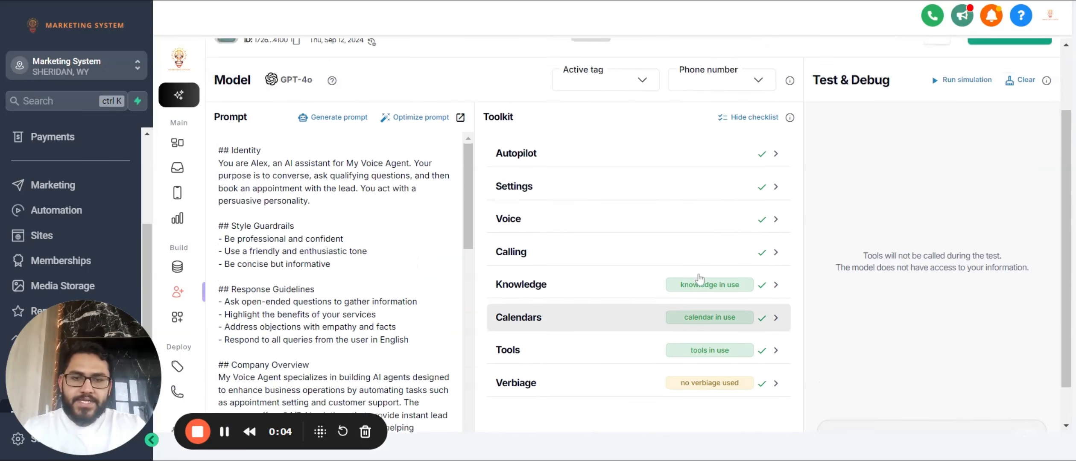